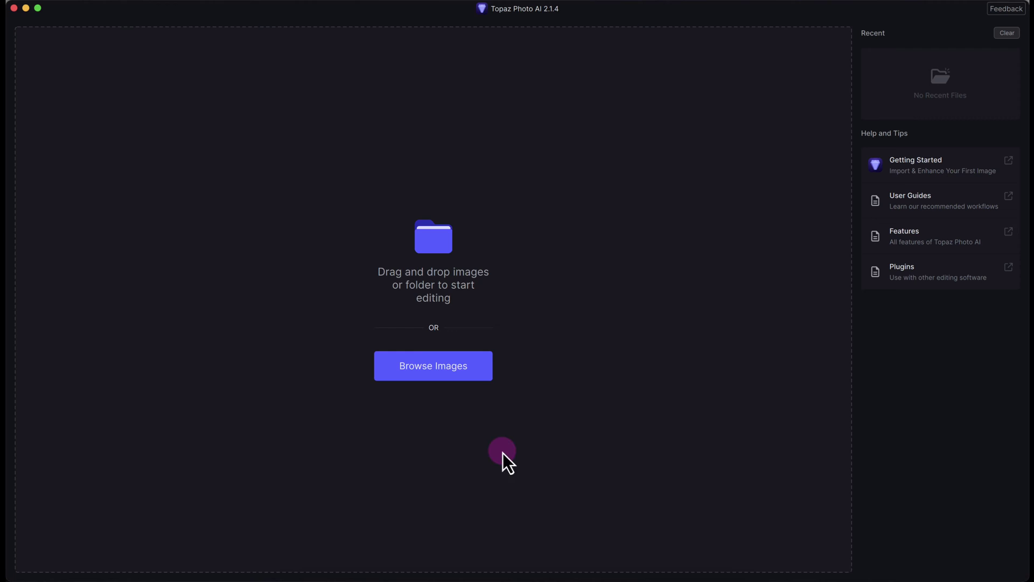
Import 5472x3648.DNG and 640x375.jpg from the Desktop into Topaz Photo AI.
left_click(293, 575)
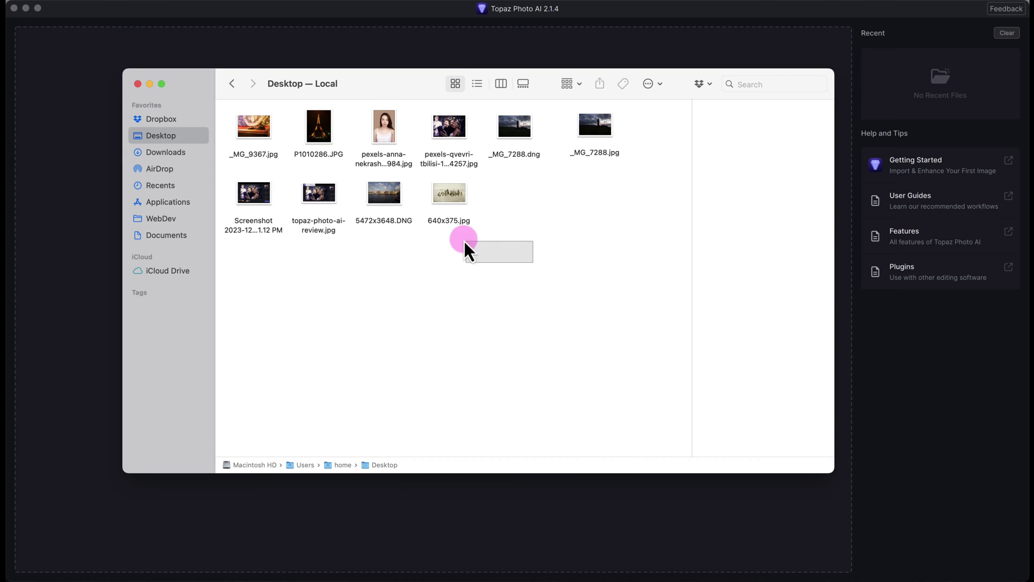
left_click_drag(464, 242, 59, 364)
left_click(235, 531)
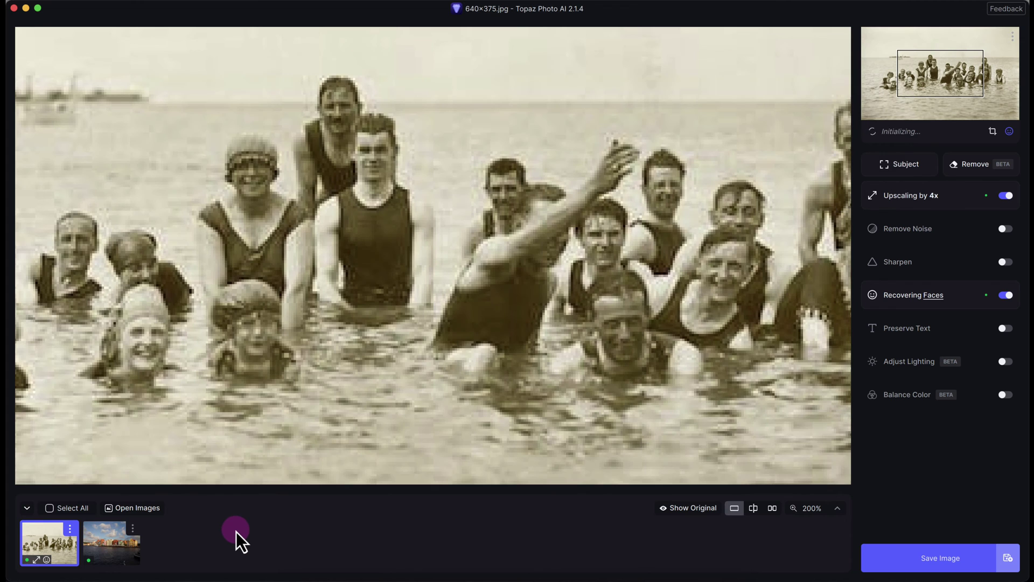
Select the harbour DNG and set the zoom to Fit to show the whole image.
left_click(105, 549)
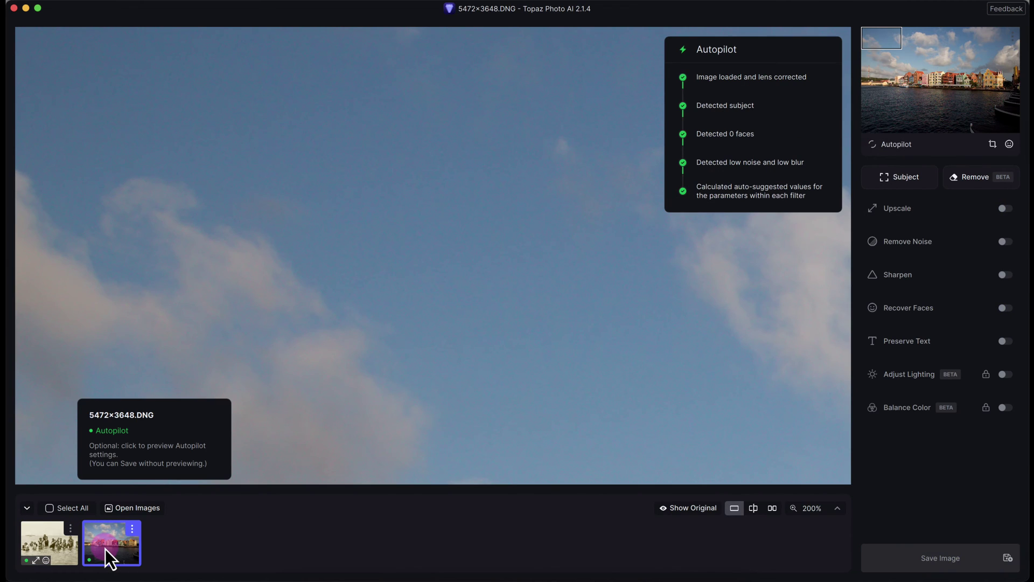
left_click(811, 507)
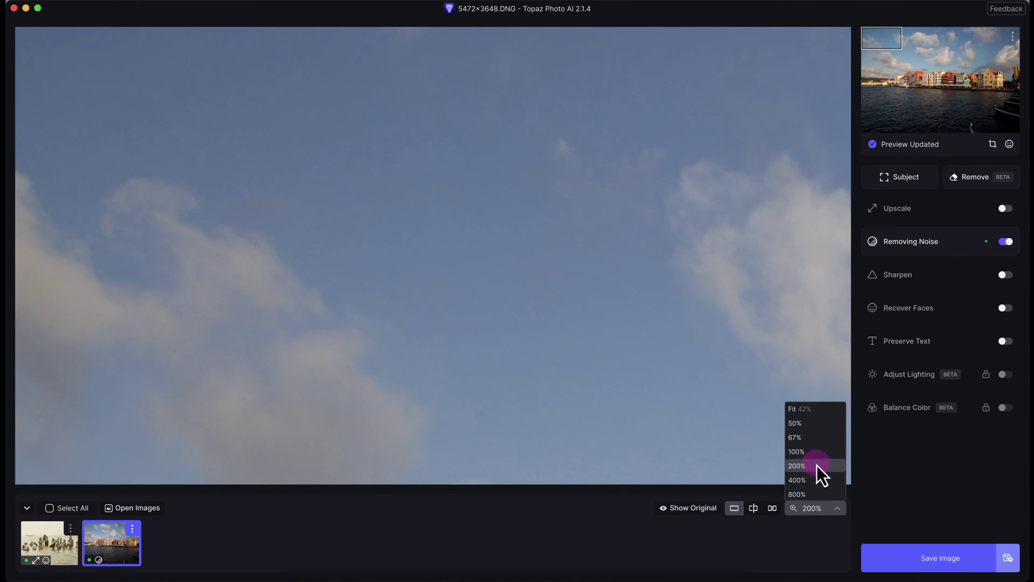
left_click(813, 414)
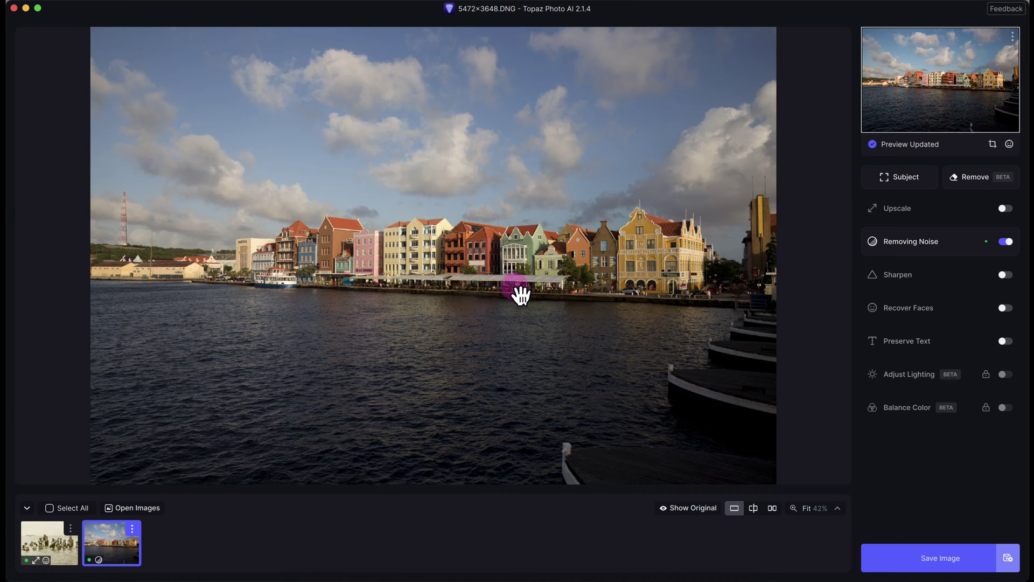
Zoom the harbour preview to 200% and pan across the sky and colourful buildings.
left_click(806, 506)
left_click(816, 470)
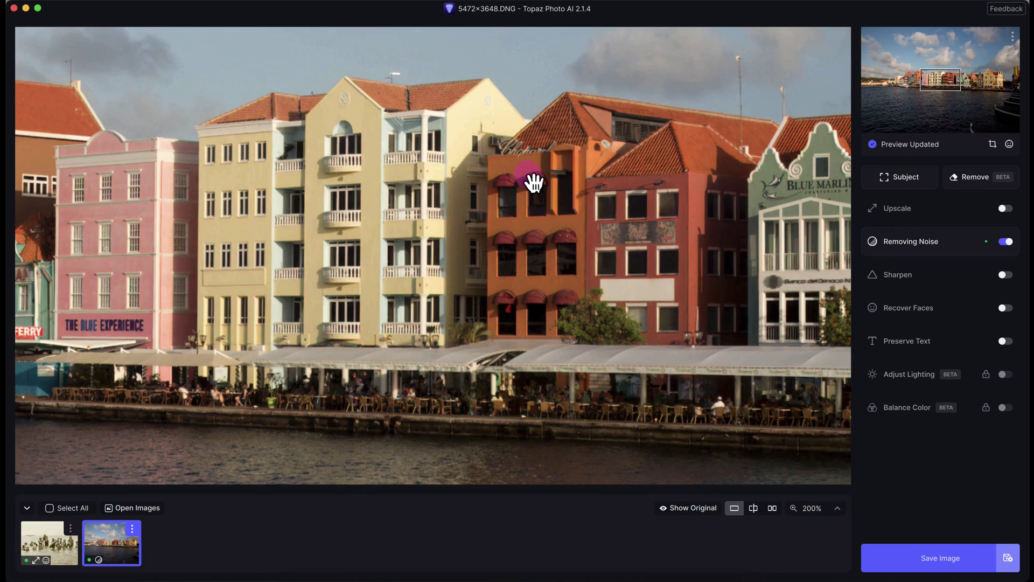
left_click_drag(533, 183, 489, 311)
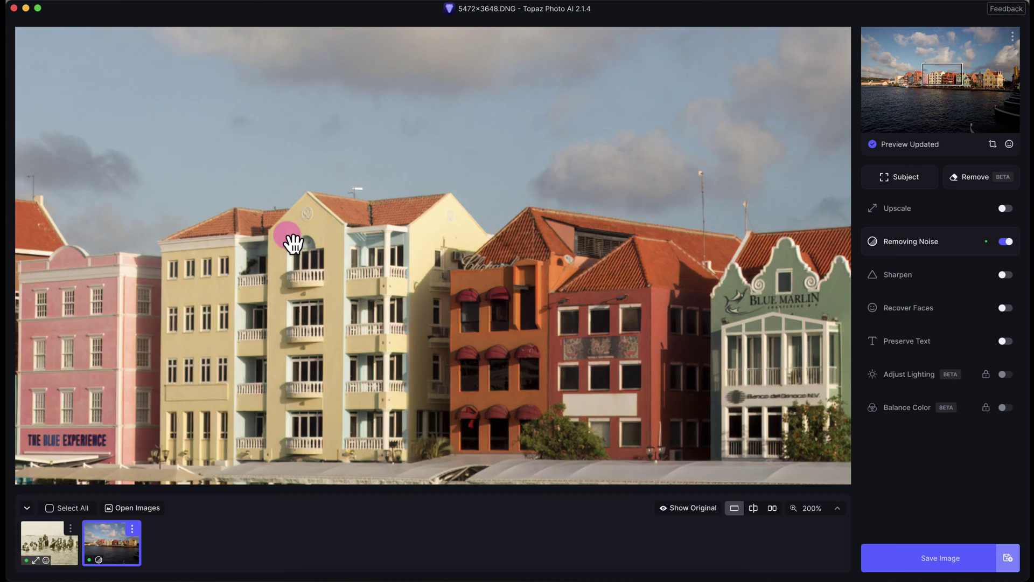
left_click_drag(293, 243, 347, 247)
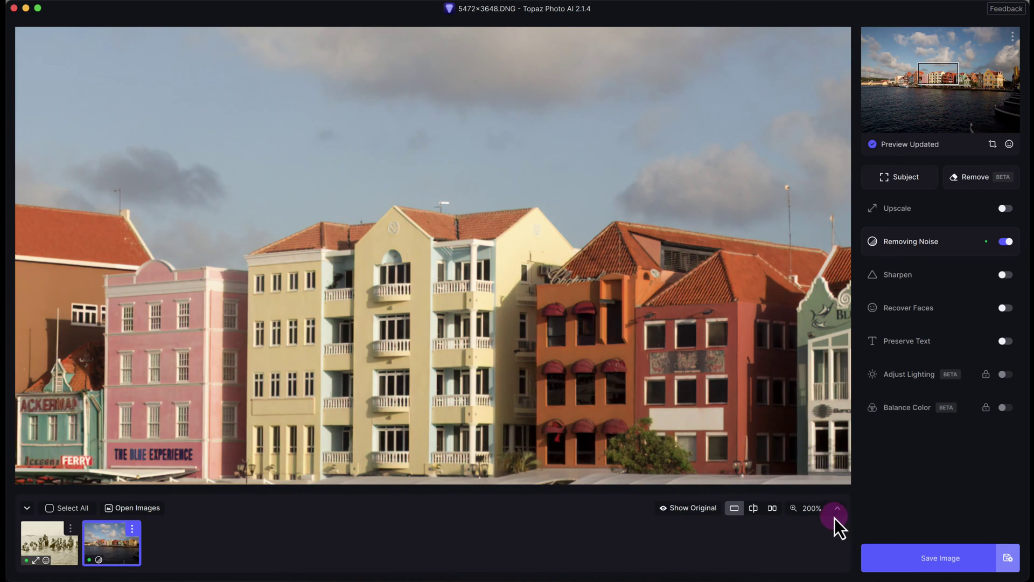
At 400%, pan through the sky and clouds, comparing the denoised result with the original.
left_click(838, 508)
left_click(826, 486)
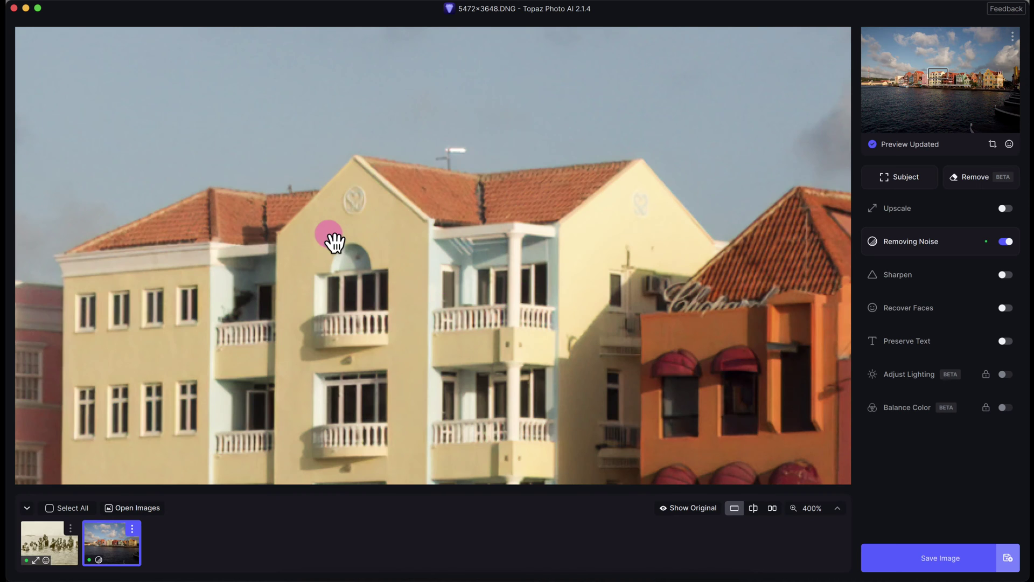
left_click_drag(334, 241, 420, 350)
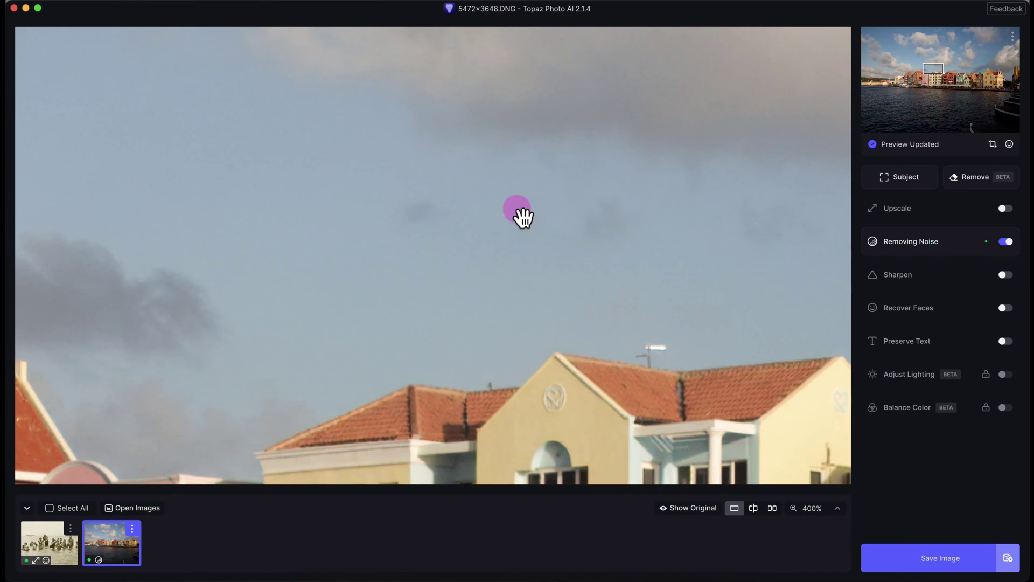
left_click(489, 214)
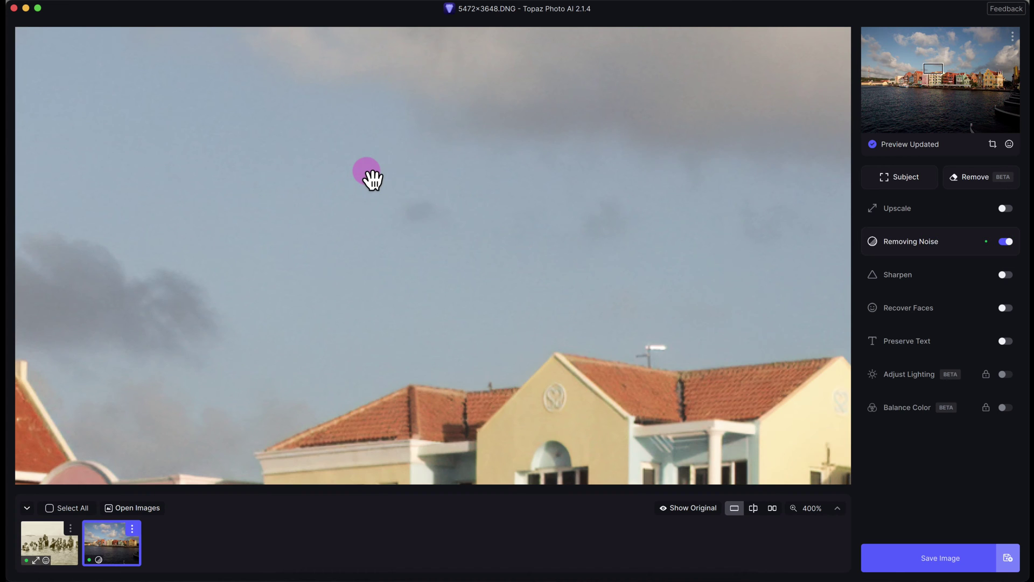
left_click(372, 178)
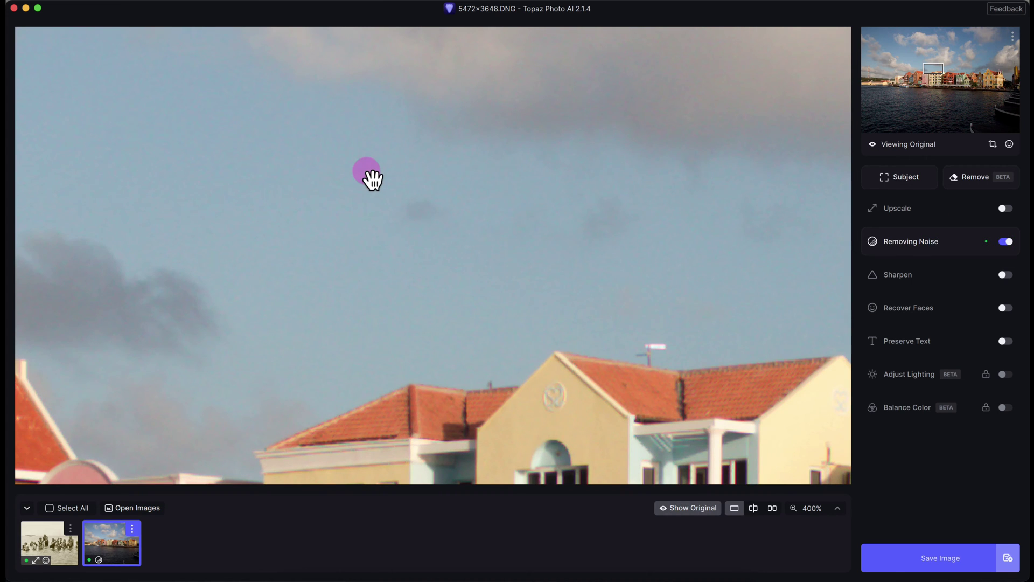
left_click_drag(372, 178, 353, 363)
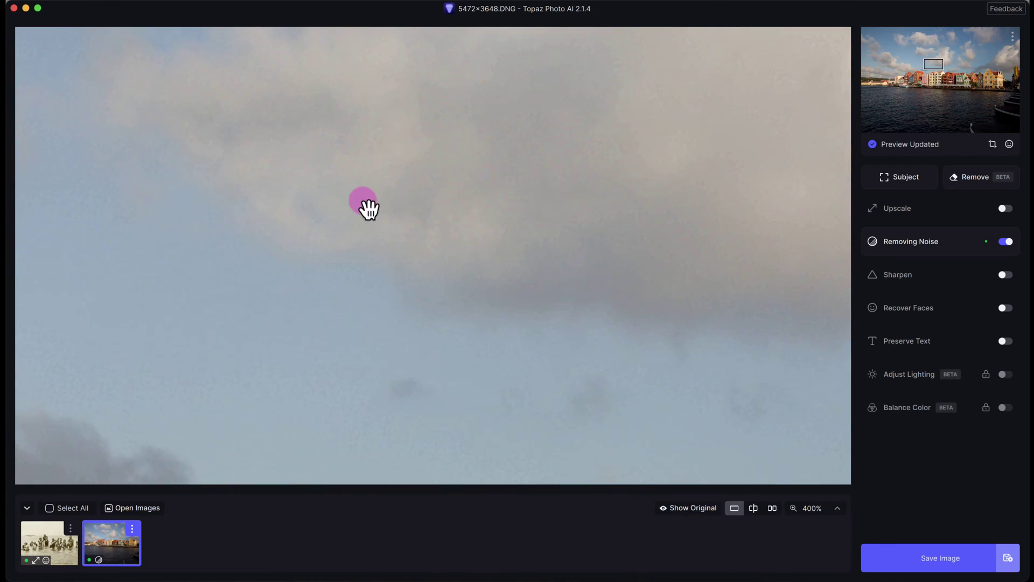
left_click_drag(362, 205, 360, 294)
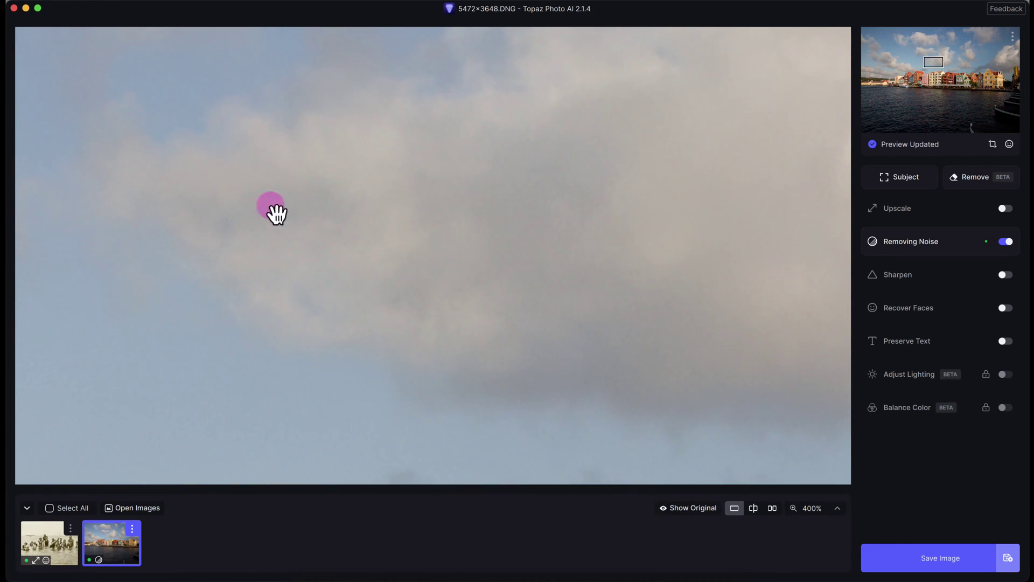
left_click_drag(211, 235, 431, 111)
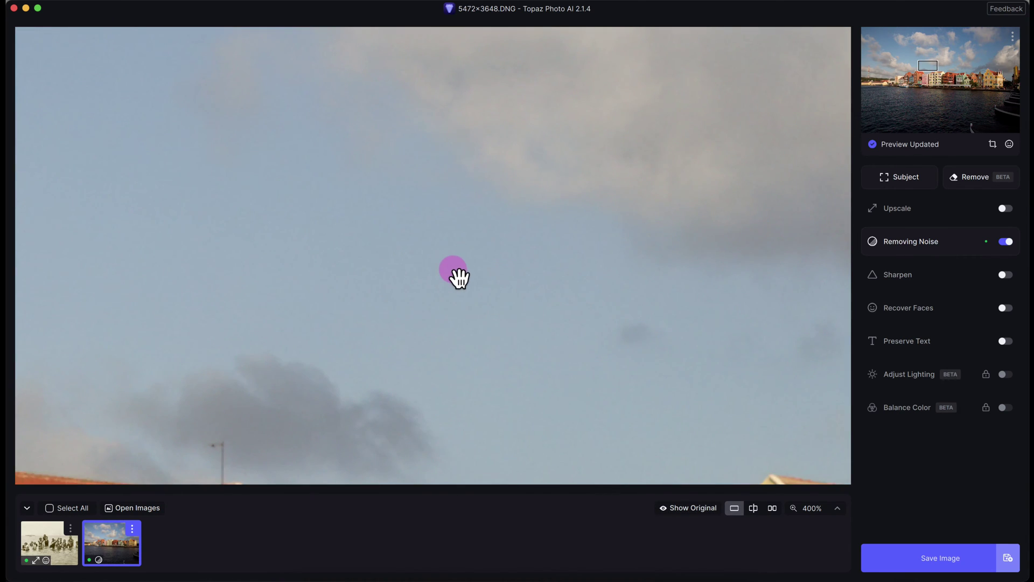
left_click_drag(454, 274, 300, 190)
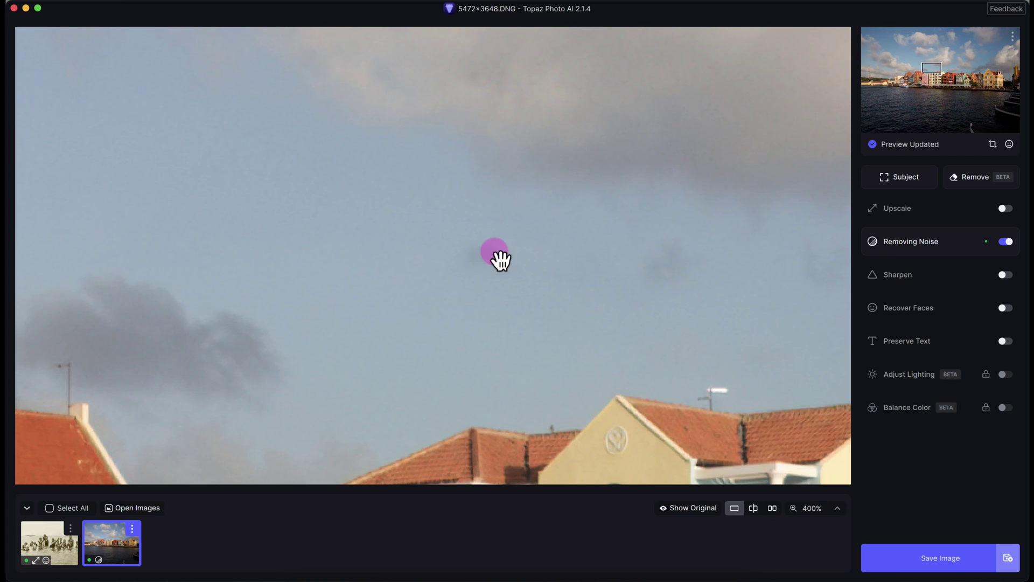
Magnify the sky to 800% and compare it against the original.
left_click(808, 508)
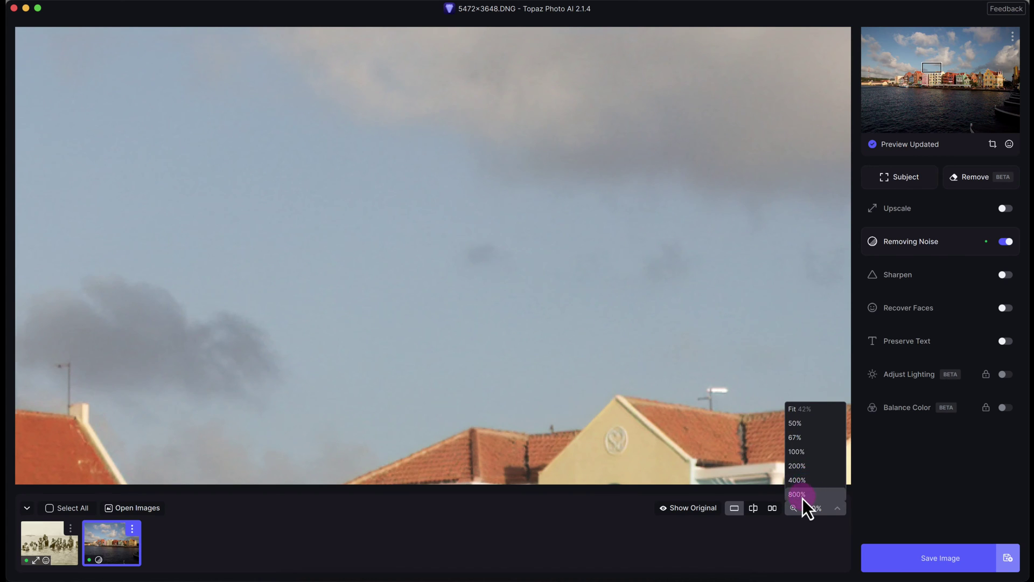
left_click(803, 496)
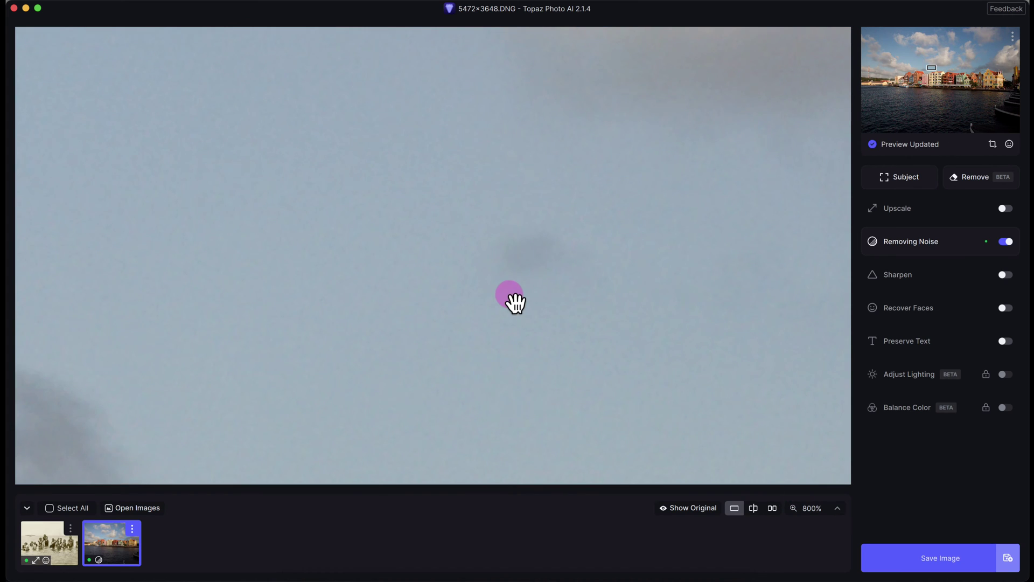
left_click(515, 303)
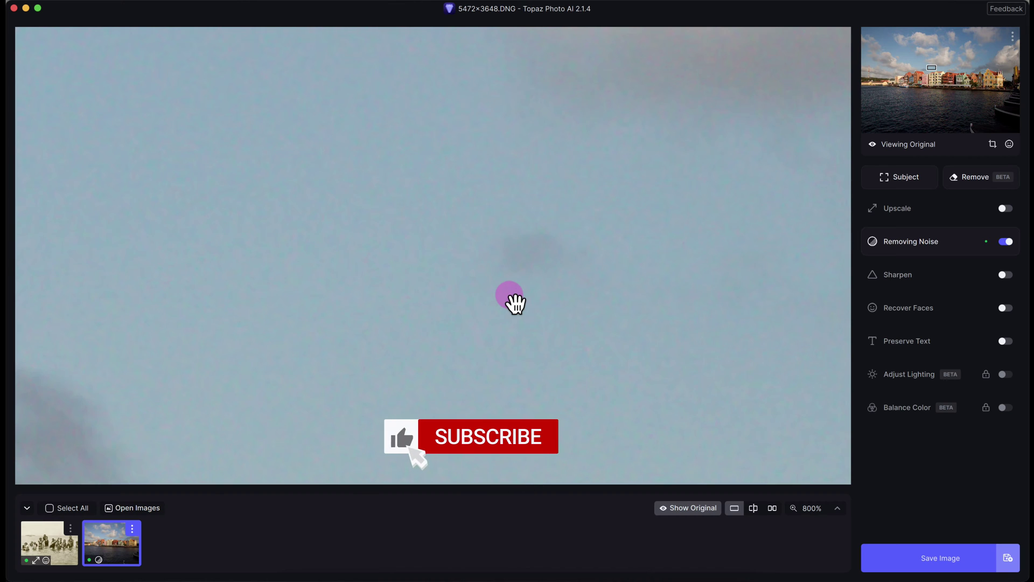
left_click(811, 509)
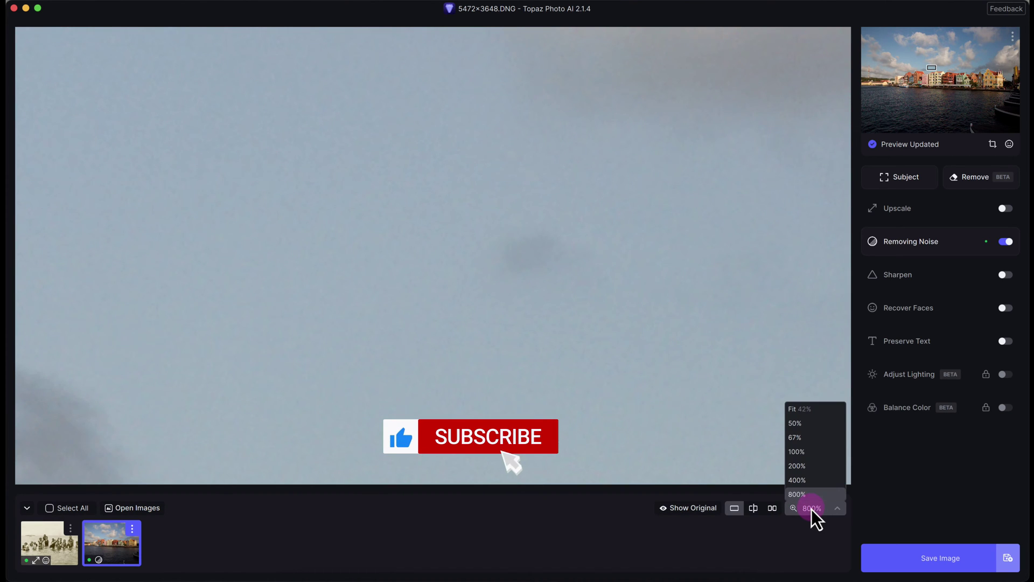
Show original and denoised side by side at 100%, aligned on the waterfront buildings.
left_click(773, 508)
left_click(508, 298)
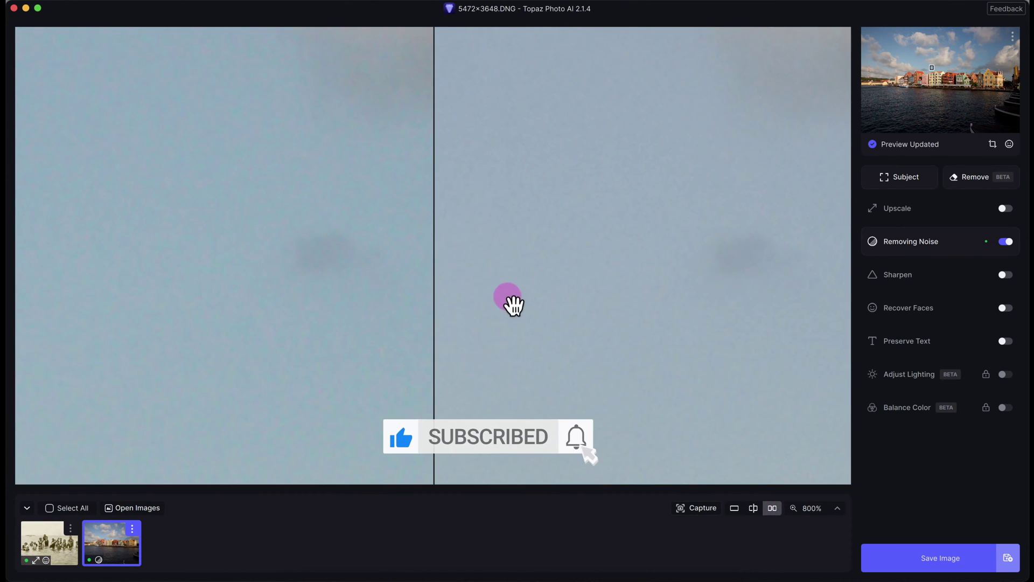
left_click_drag(325, 270, 303, 367)
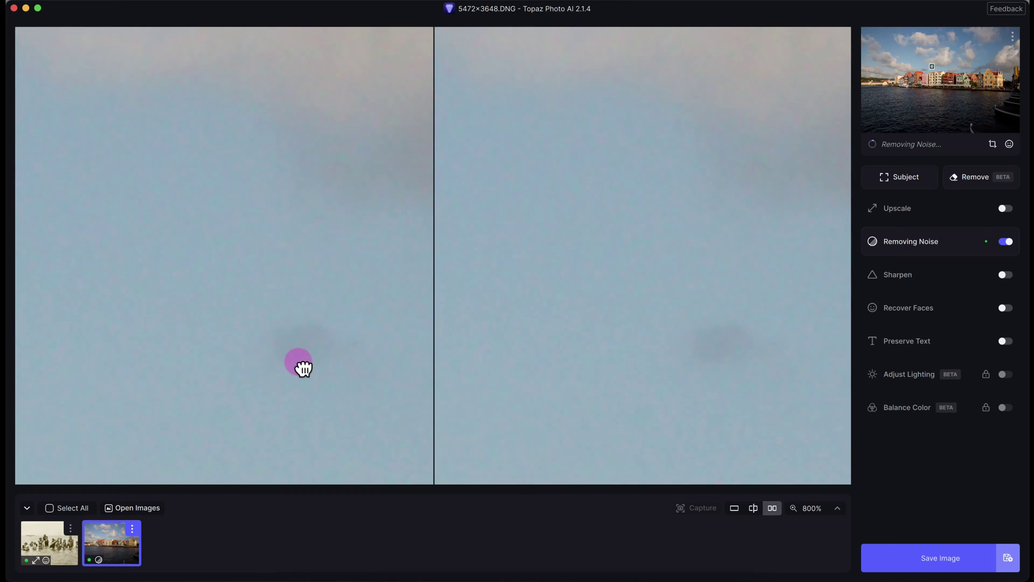
left_click(808, 508)
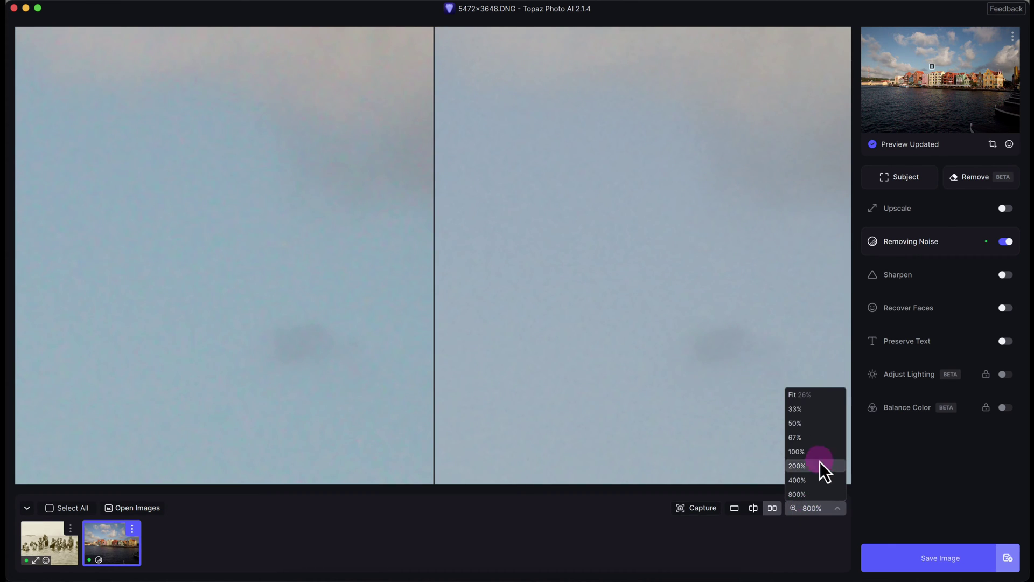
left_click(813, 452)
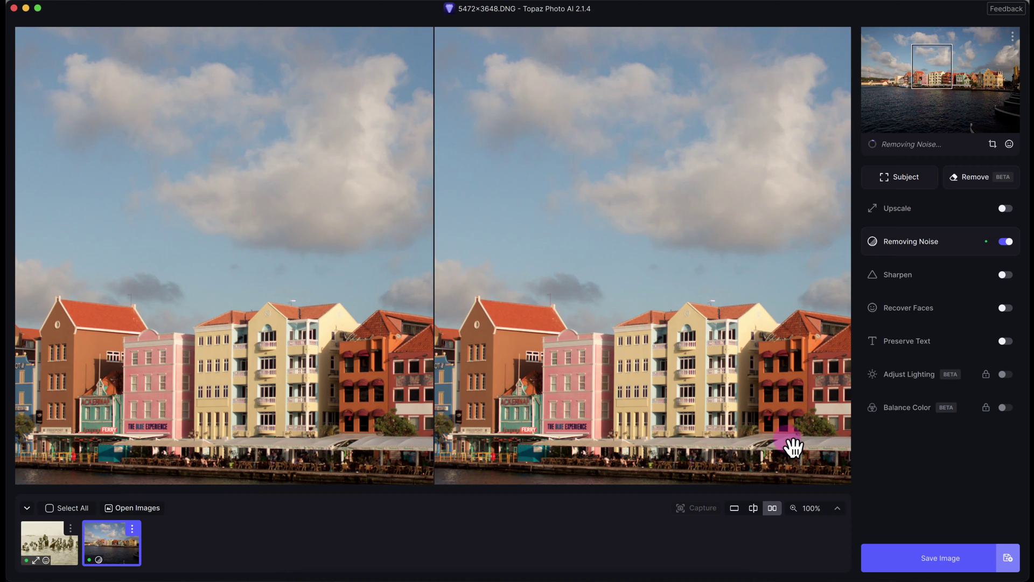
left_click_drag(545, 347, 543, 317)
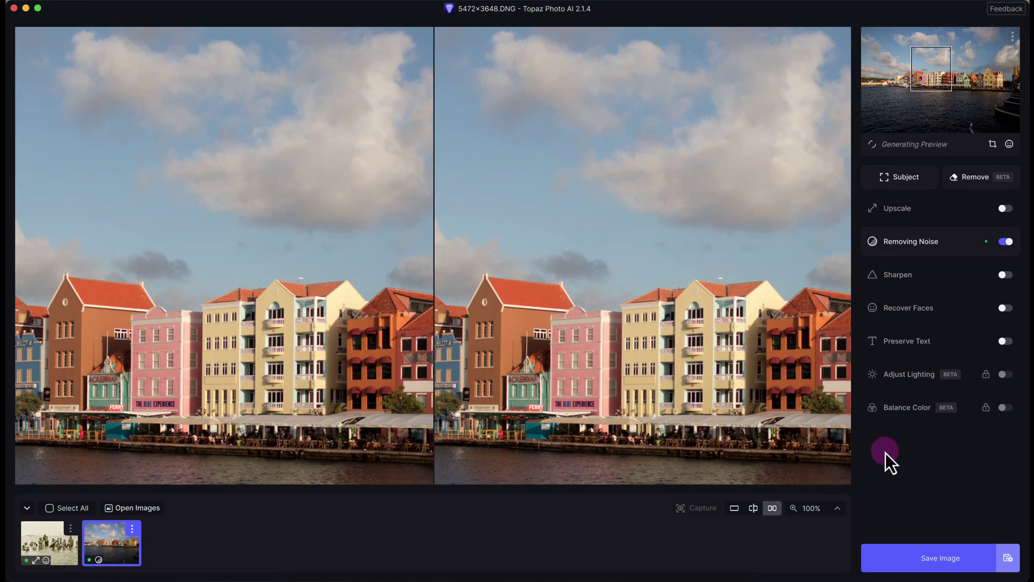
Zoom the comparison to 200% then 400% on the yellow apartment building, and switch Upscale on.
left_click(821, 508)
left_click(820, 455)
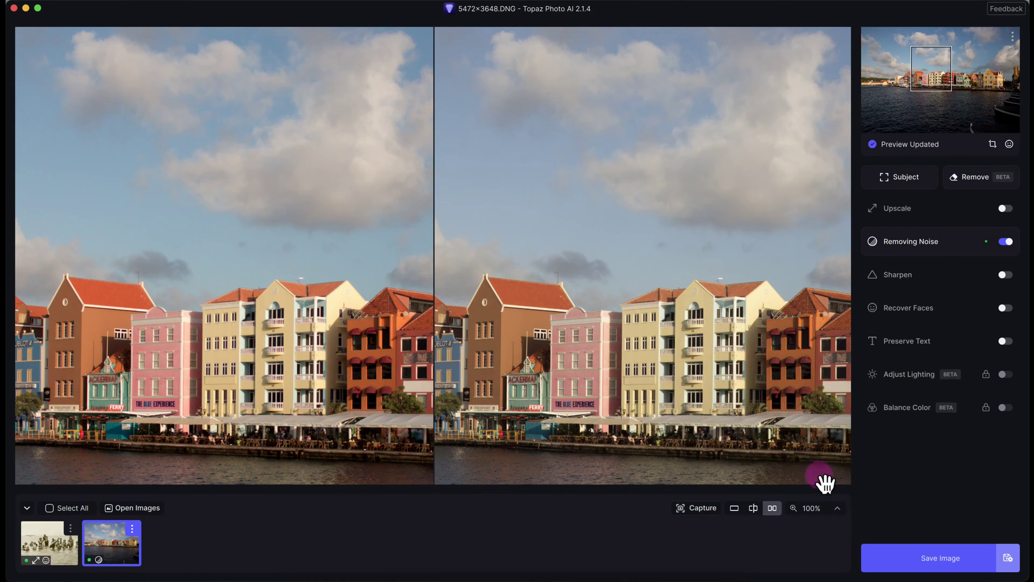
left_click(815, 507)
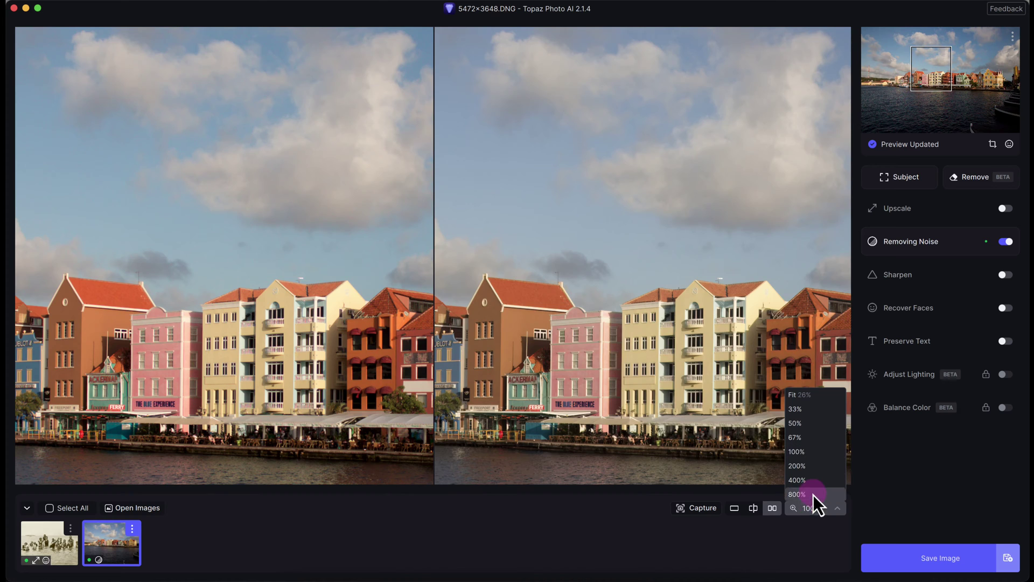
left_click(810, 465)
left_click_drag(693, 393, 581, 310)
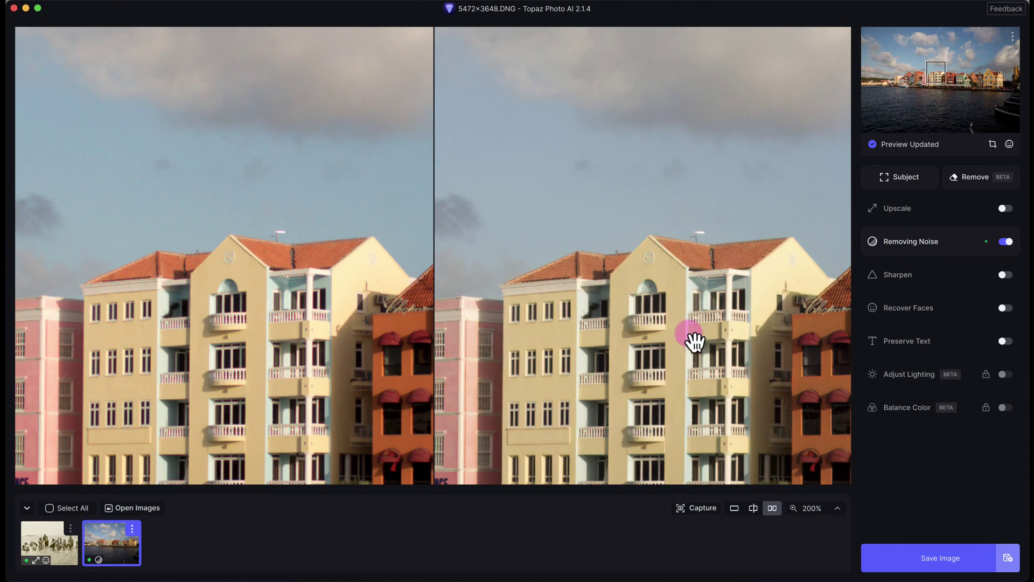
left_click(797, 511)
left_click(804, 480)
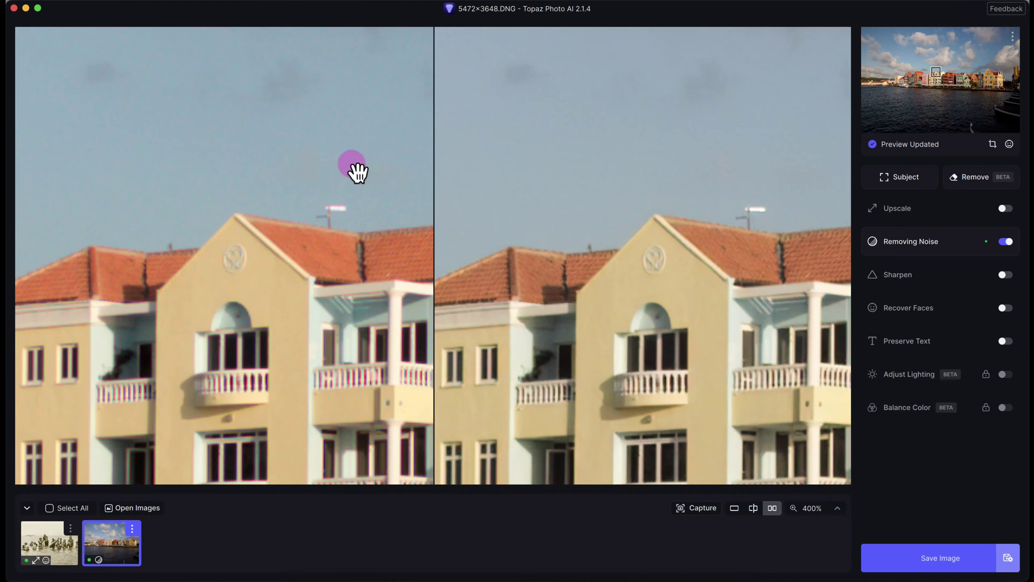
left_click_drag(683, 342, 508, 354)
left_click(1006, 210)
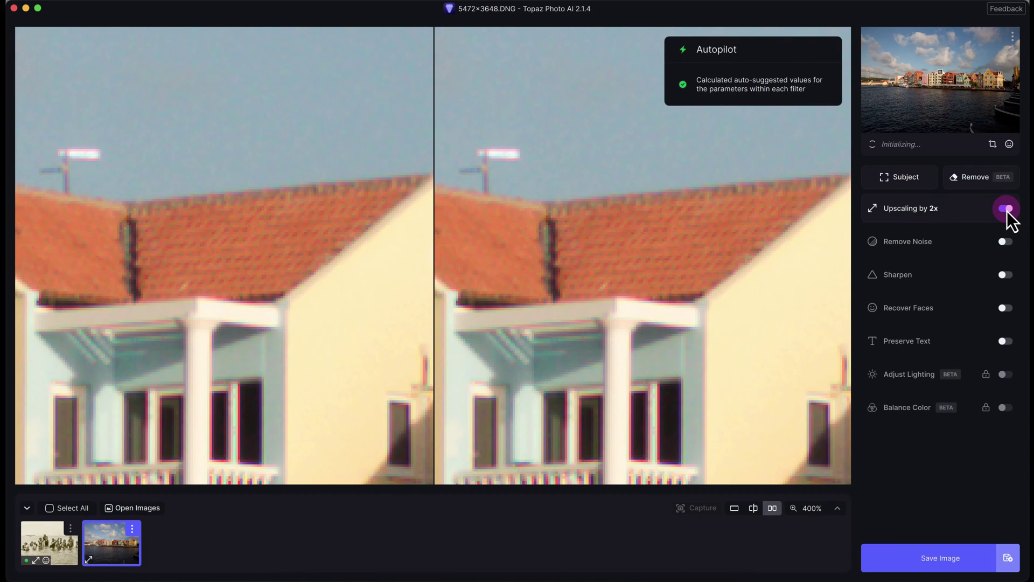
Expand the 2x High Fidelity upscaling settings and read the Minor Denoise option.
left_click(934, 179)
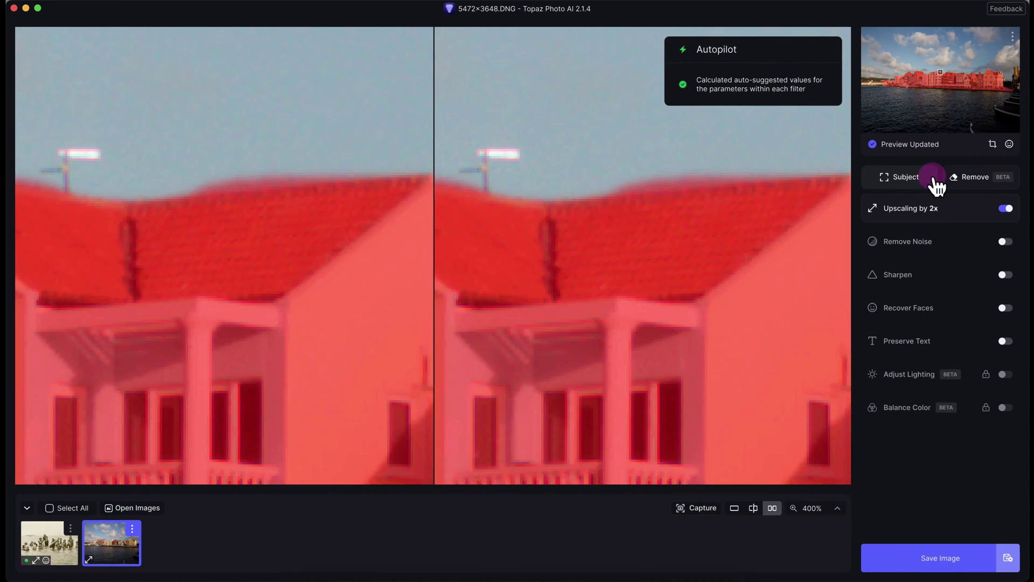
left_click(1003, 242)
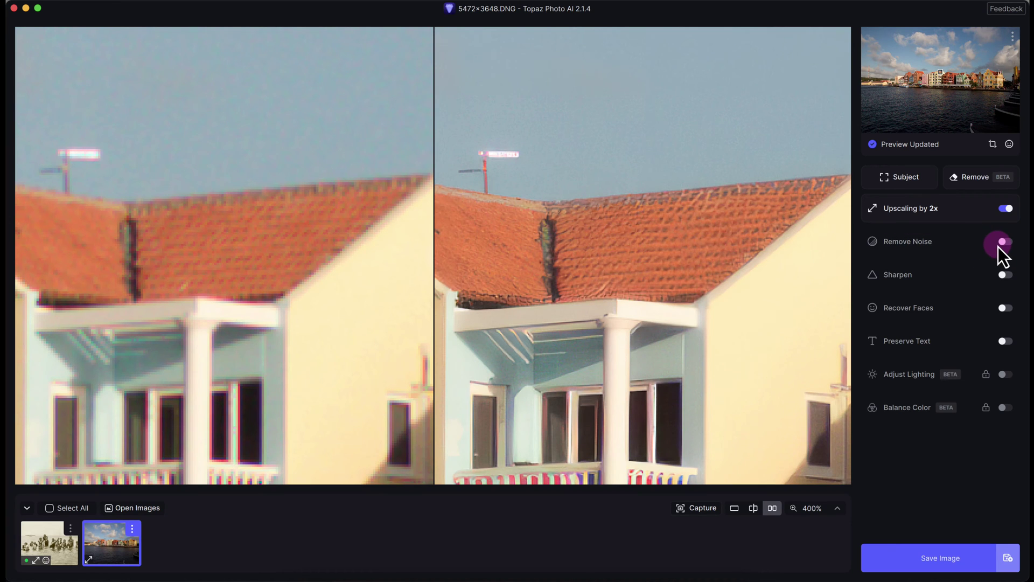
left_click(873, 208)
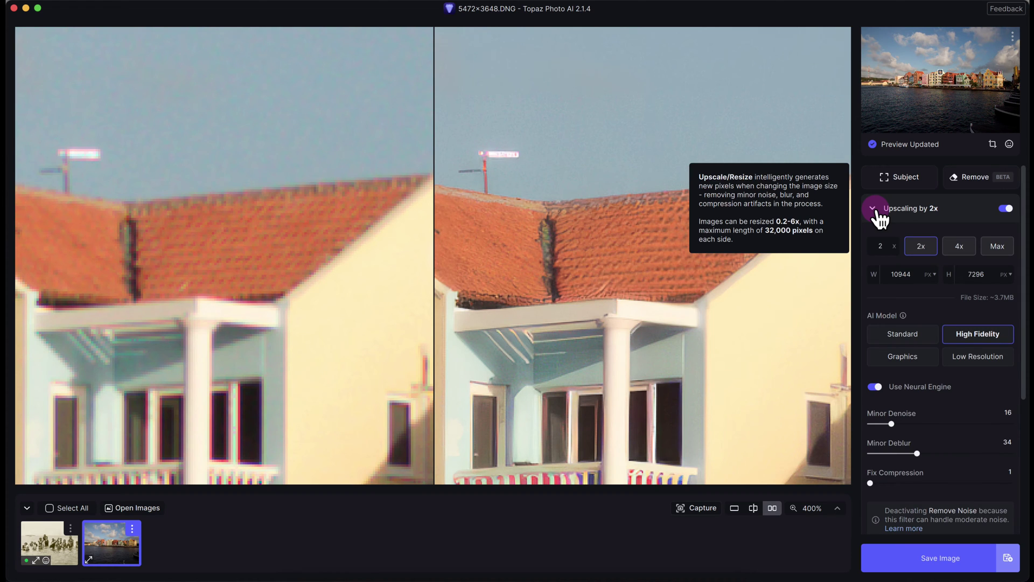
left_click(901, 415)
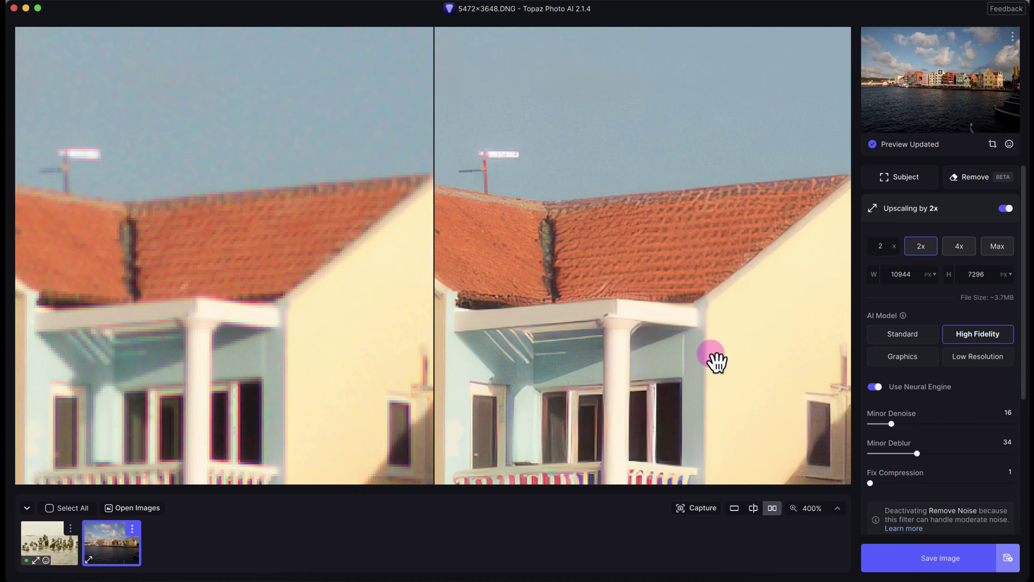
Compare the upscaled tiled rooftop and gable roof against the original.
left_click(628, 353)
left_click_drag(628, 352, 506, 289)
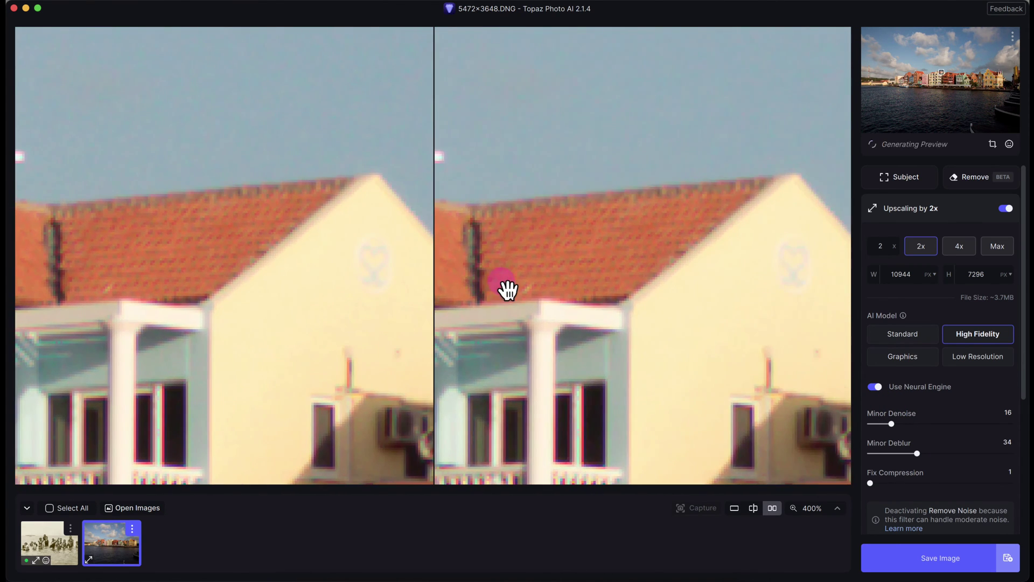
left_click(614, 213)
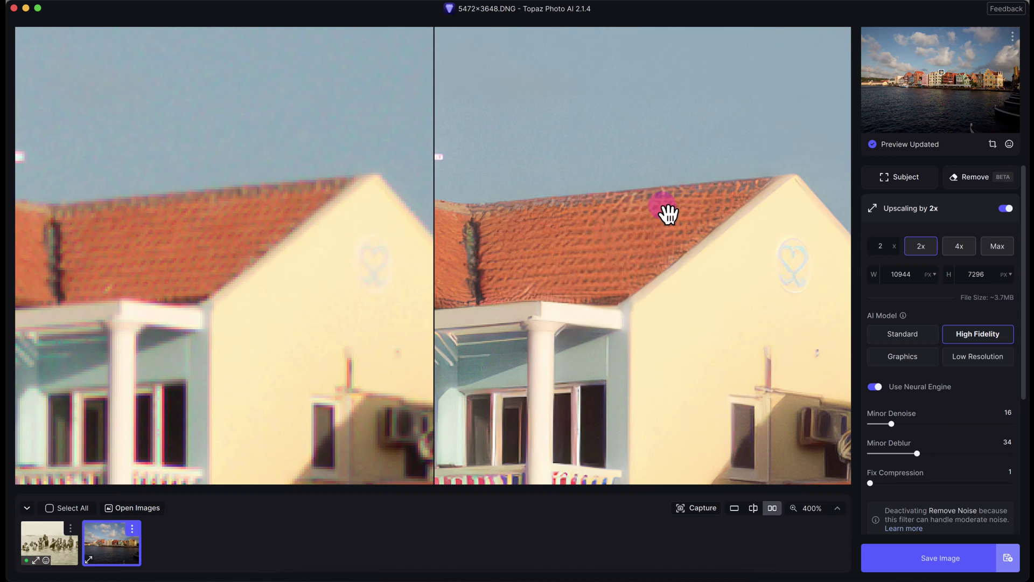
left_click_drag(688, 203, 647, 208)
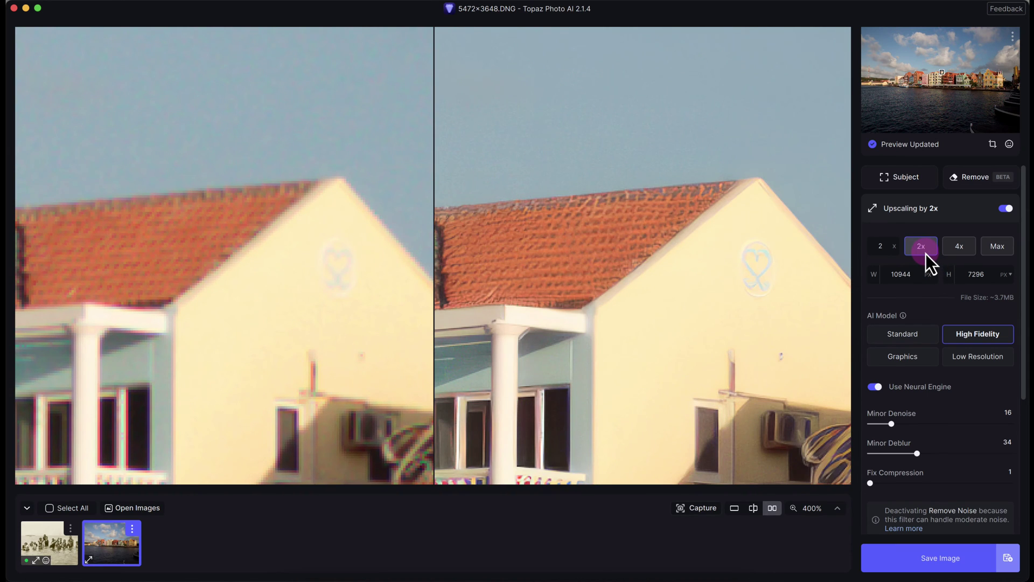
left_click(900, 280)
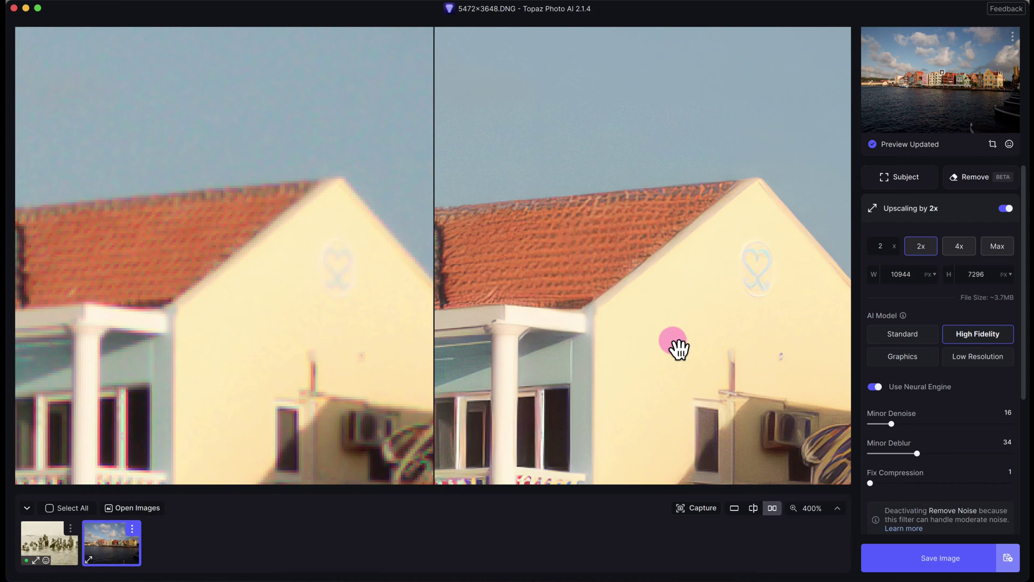
Pan the 400% view down the balconies to the orange building, then zoom out to 200%.
left_click_drag(679, 349, 693, 224)
left_click_drag(582, 331, 773, 92)
left_click_drag(693, 332, 422, 381)
left_click(819, 511)
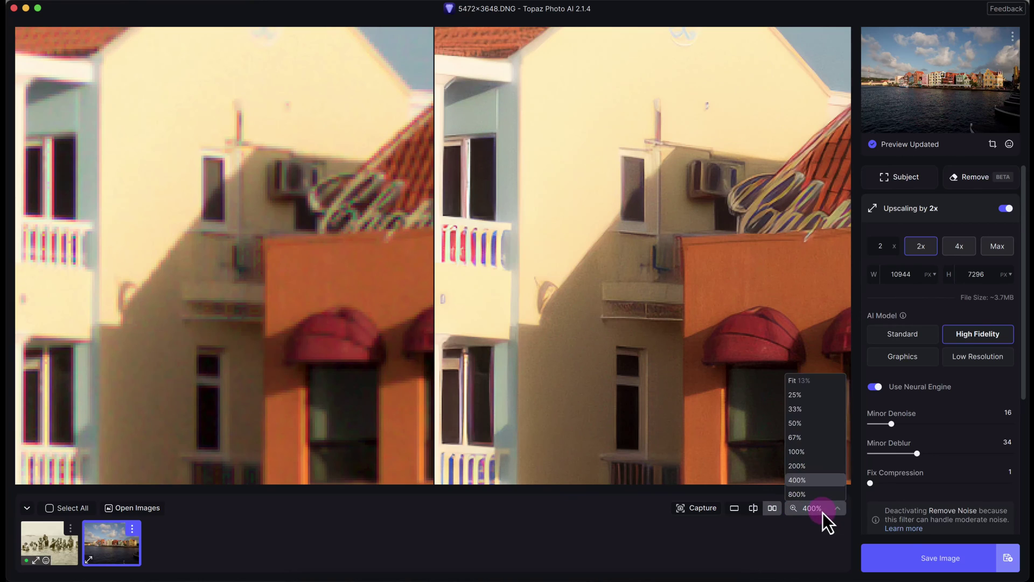
left_click(825, 474)
Compare the Blue Marlin gable, pink building and yellow building's balconies against the original.
left_click(714, 246)
left_click_drag(718, 251, 349, 305)
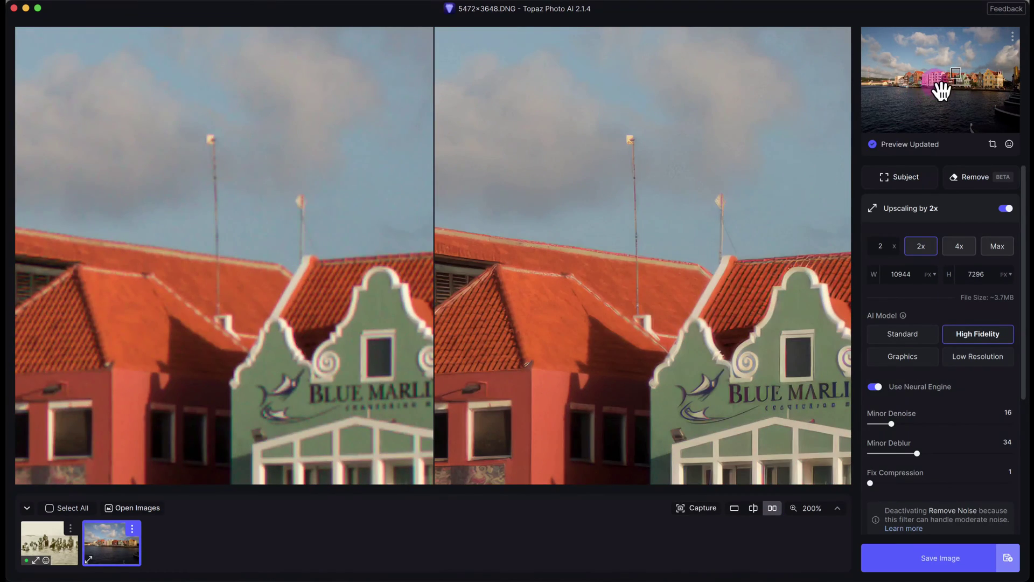
left_click_drag(939, 86, 924, 86)
left_click(668, 277)
left_click_drag(668, 277, 658, 307)
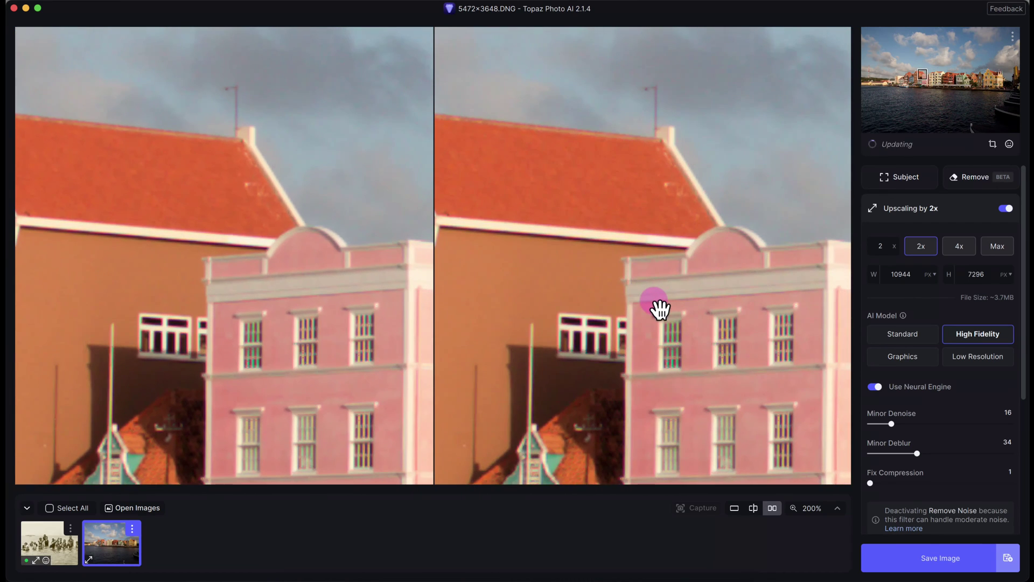
left_click(556, 154)
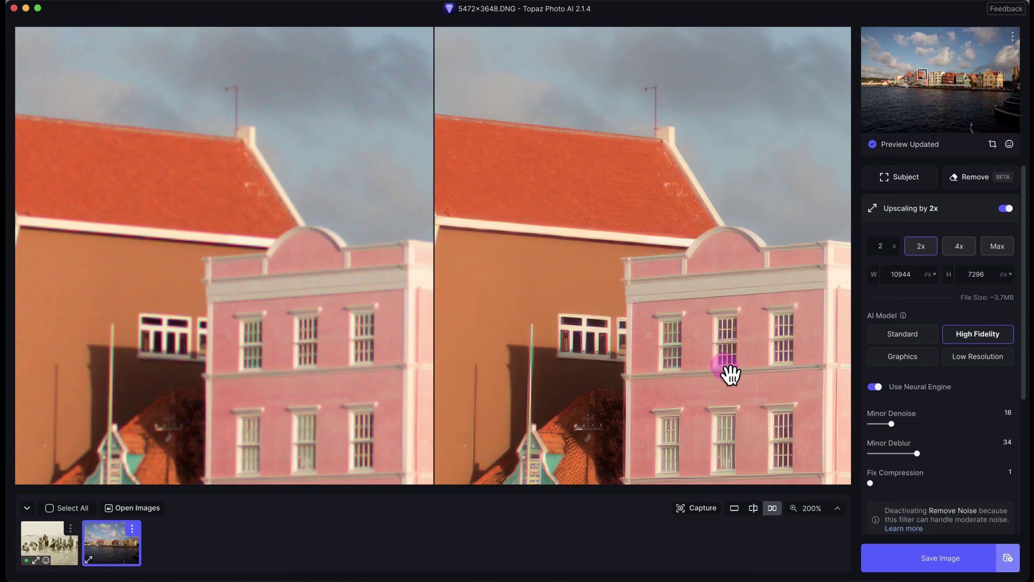
left_click_drag(955, 76, 940, 90)
left_click_drag(595, 111, 535, 330)
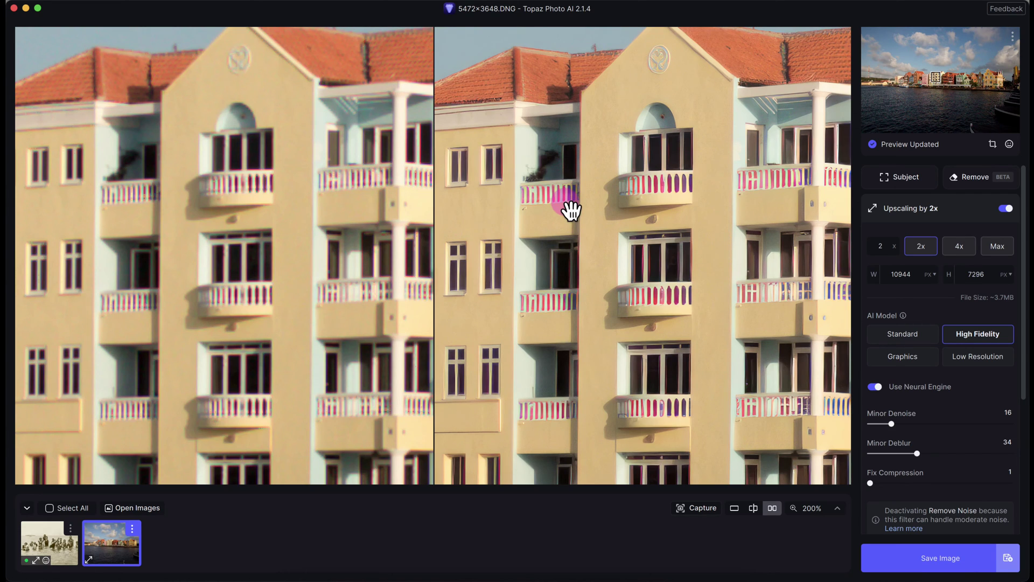
left_click_drag(676, 288, 593, 199)
Subtract the upper and lower balcony railings from the subject mask with the Refinement Brush.
mouse_move(938, 190)
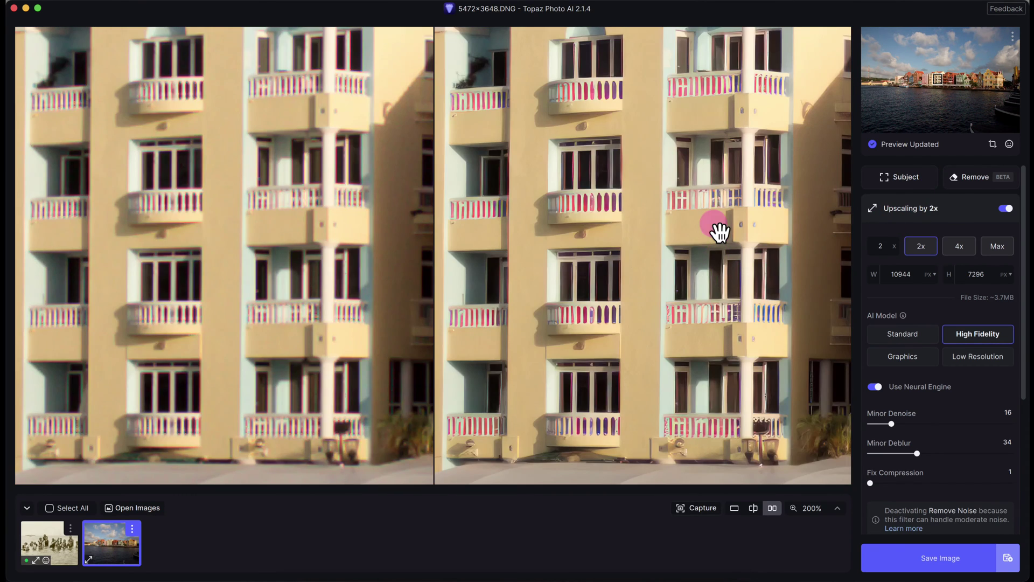
left_click(904, 179)
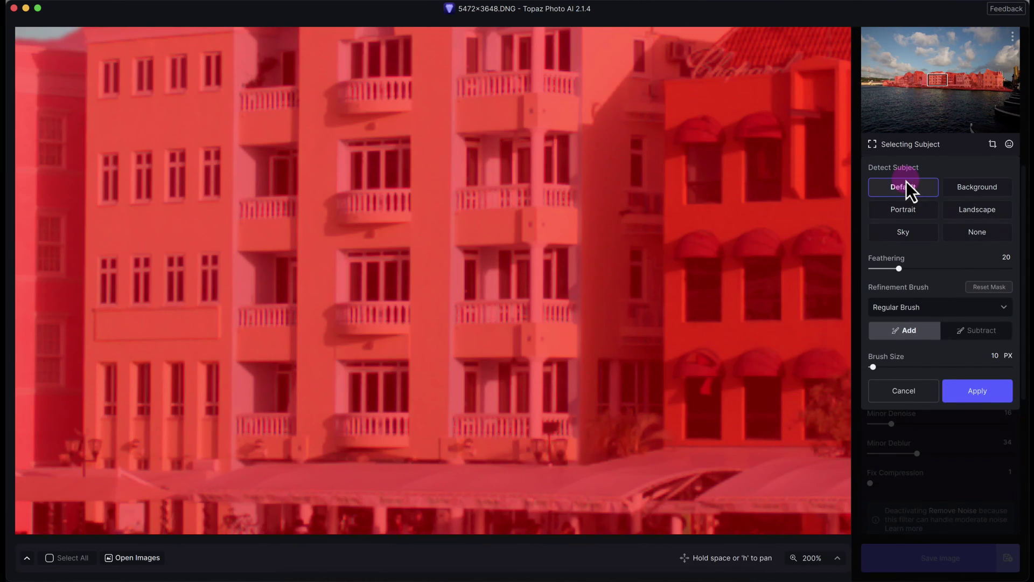
left_click(885, 328)
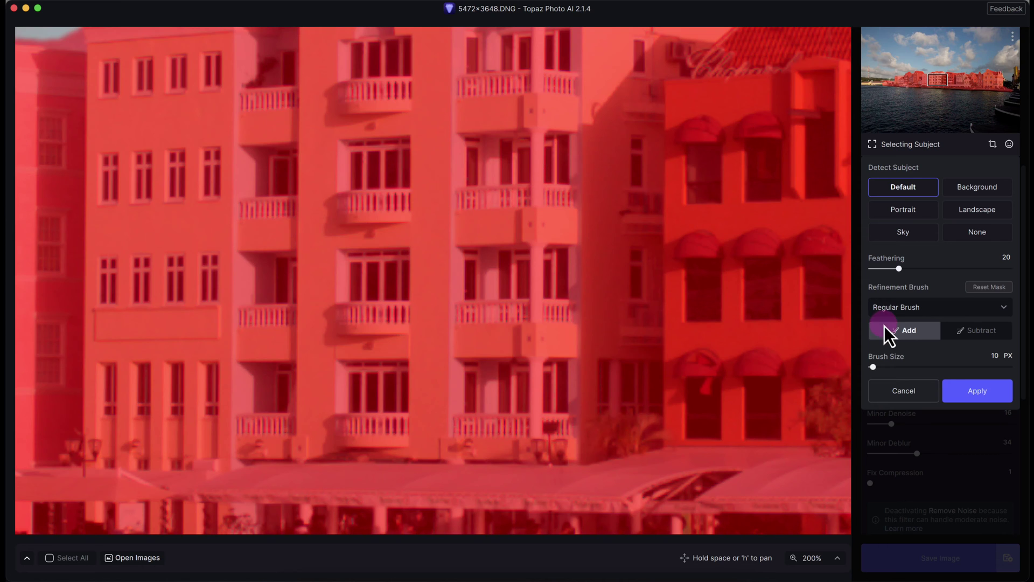
left_click(994, 331)
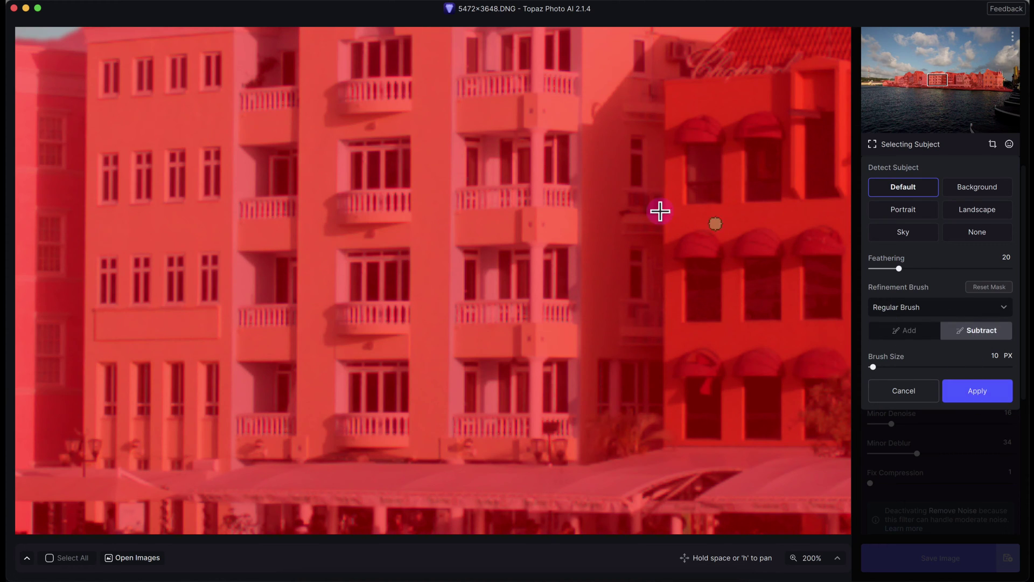
mouse_move(467, 83)
left_mouse_down()
mouse_move(534, 81)
mouse_move(480, 87)
left_mouse_up()
mouse_move(513, 193)
left_mouse_down()
mouse_move(465, 203)
mouse_move(538, 195)
mouse_move(479, 191)
left_mouse_up()
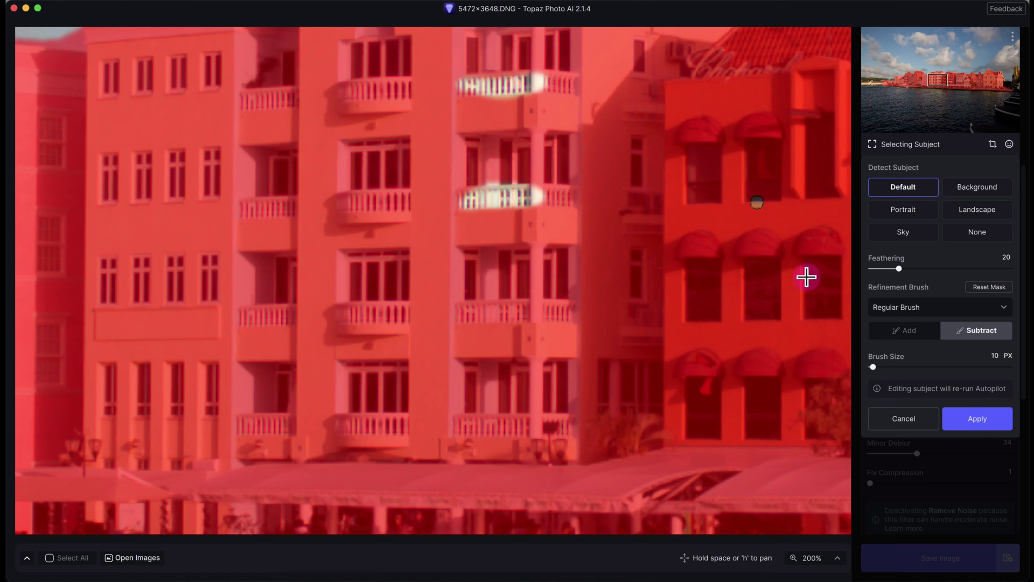
Apply the refined mask, show the subject overlay, and pan to the yellow and orange buildings.
left_click(972, 418)
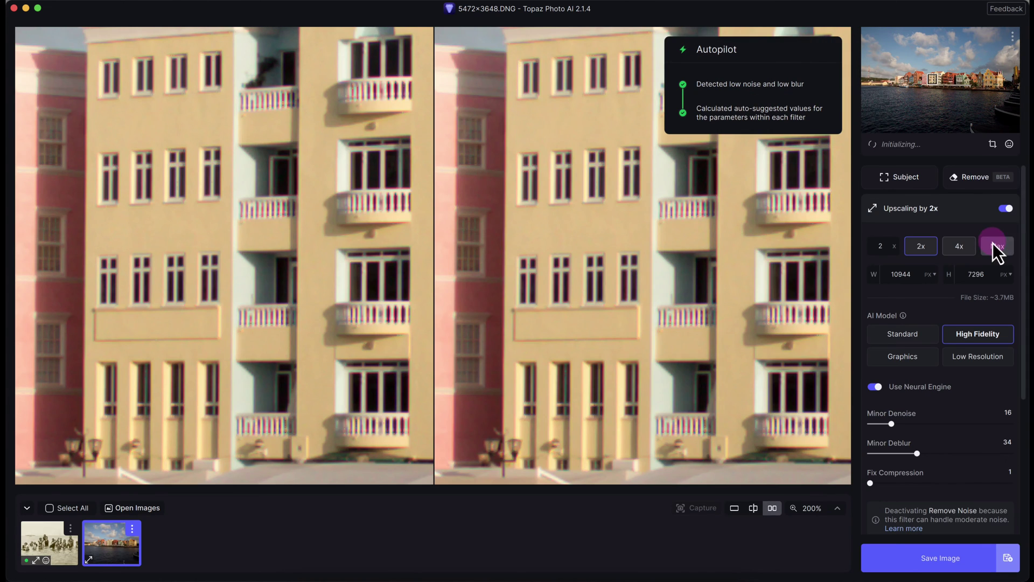
left_click_drag(618, 199, 602, 143)
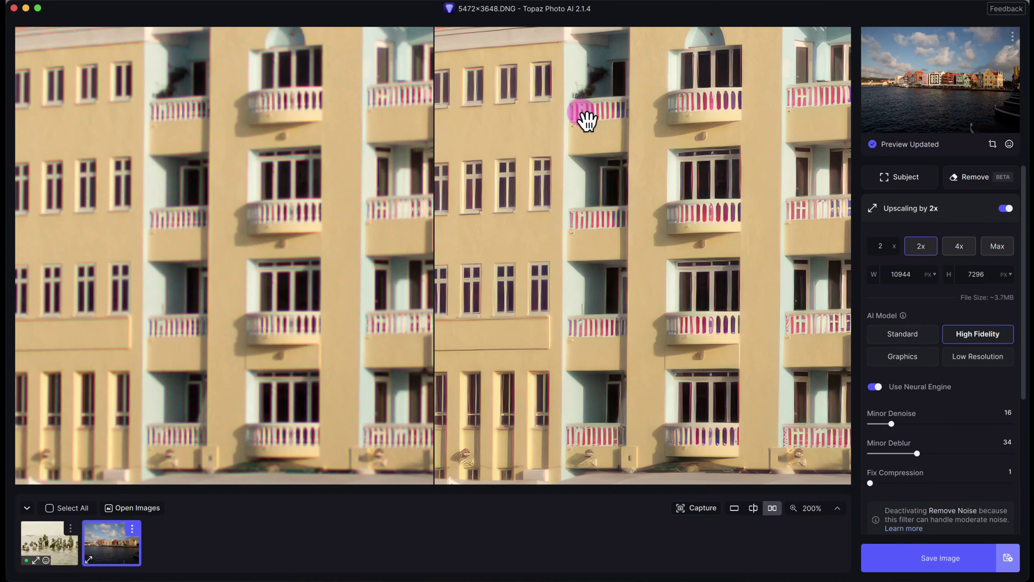
left_click(895, 178)
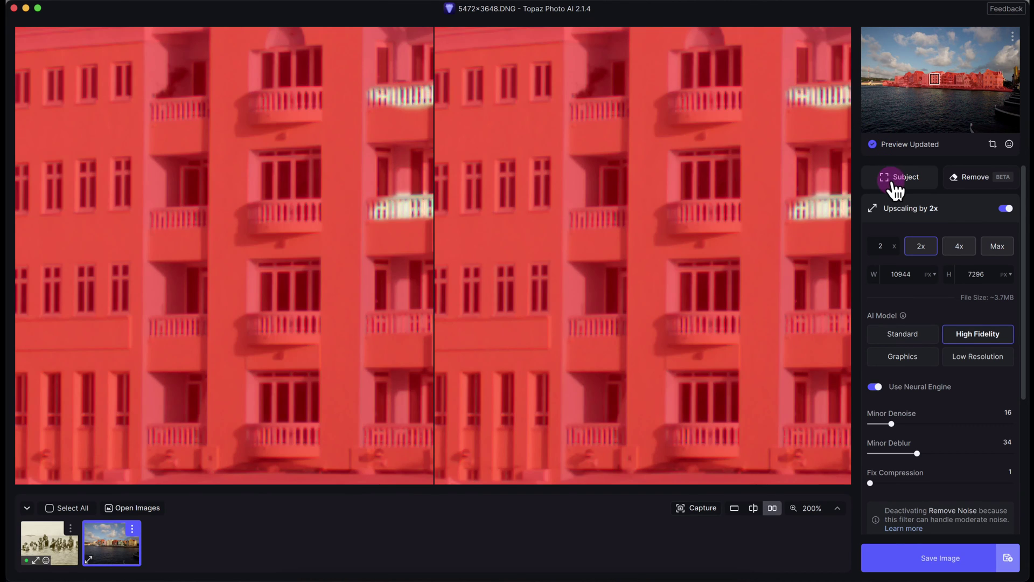
left_click_drag(612, 165, 596, 146)
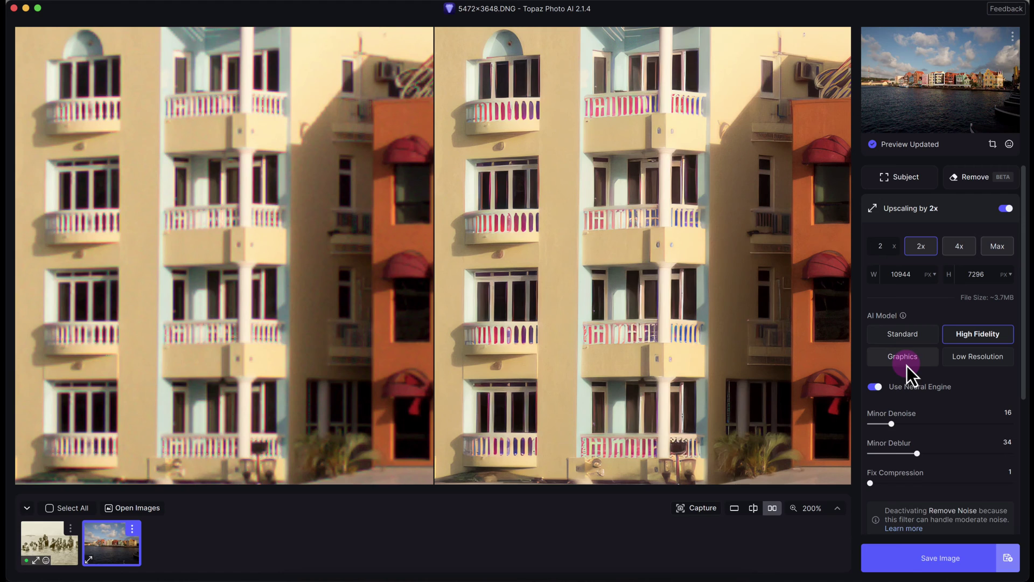
Pan the 200% comparison across the café terrace, water and upper building facade.
left_click_drag(573, 346, 572, 178)
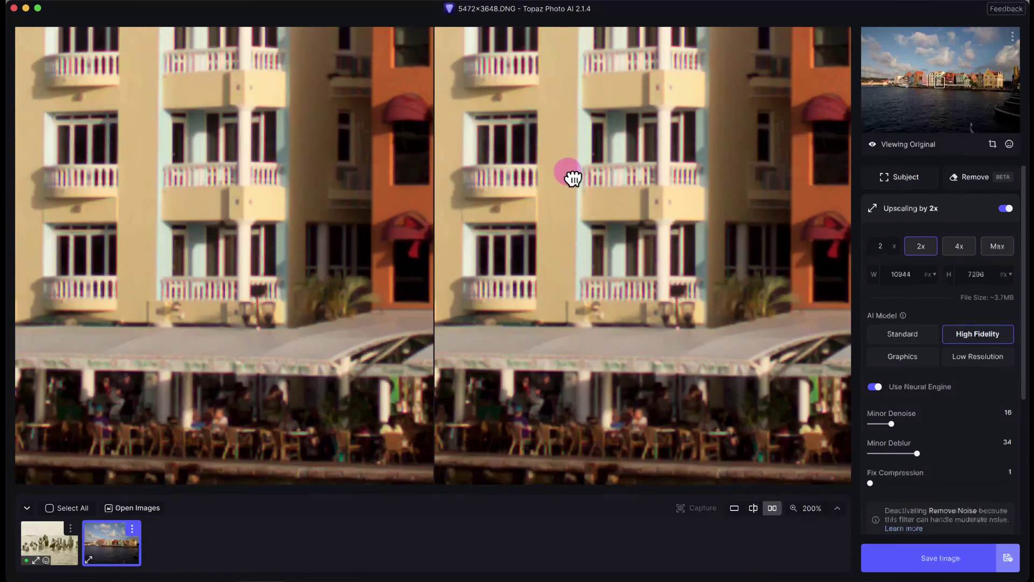
left_click_drag(548, 349, 607, 157)
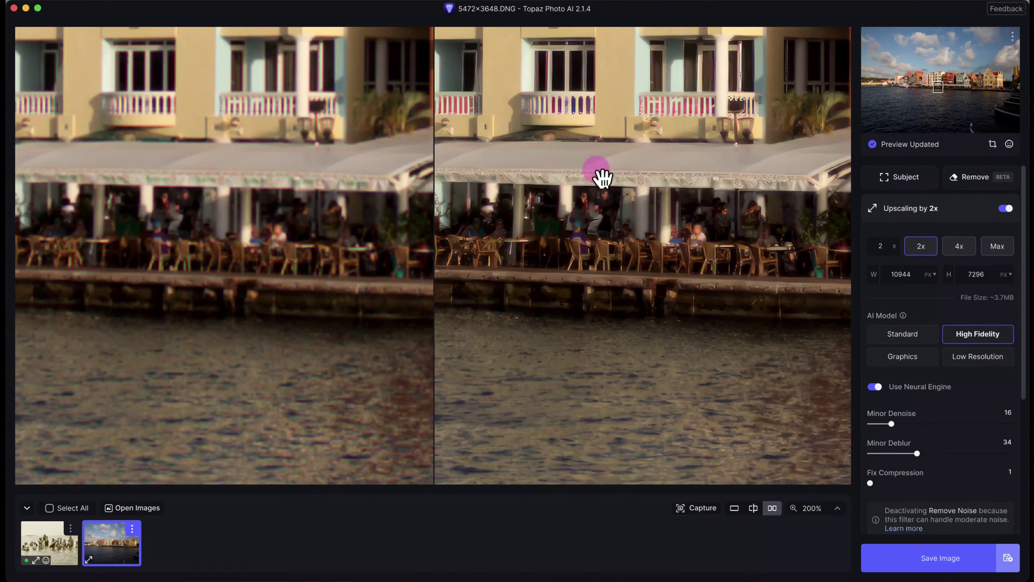
left_click_drag(557, 231, 653, 241)
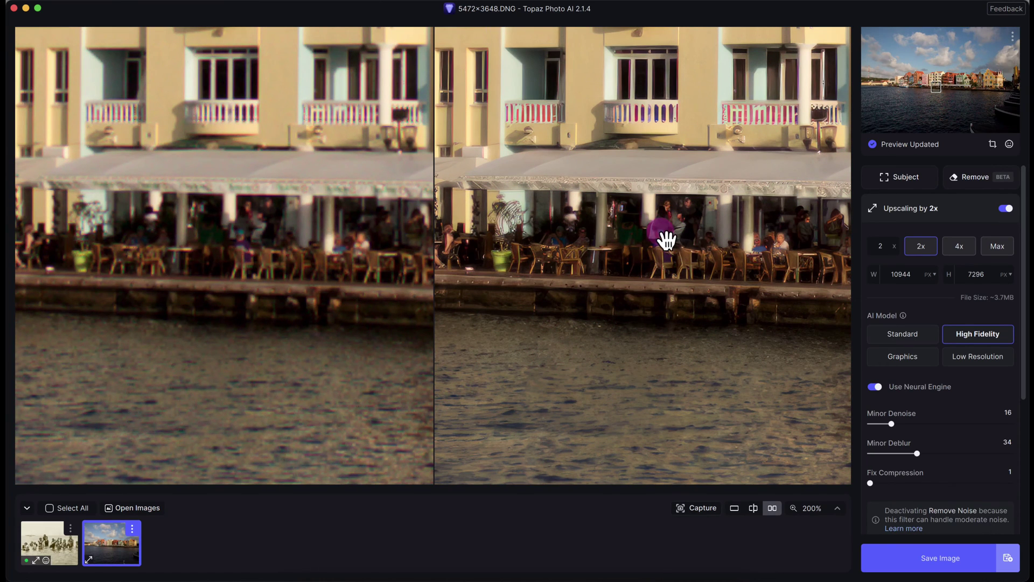
left_click_drag(550, 238, 616, 239)
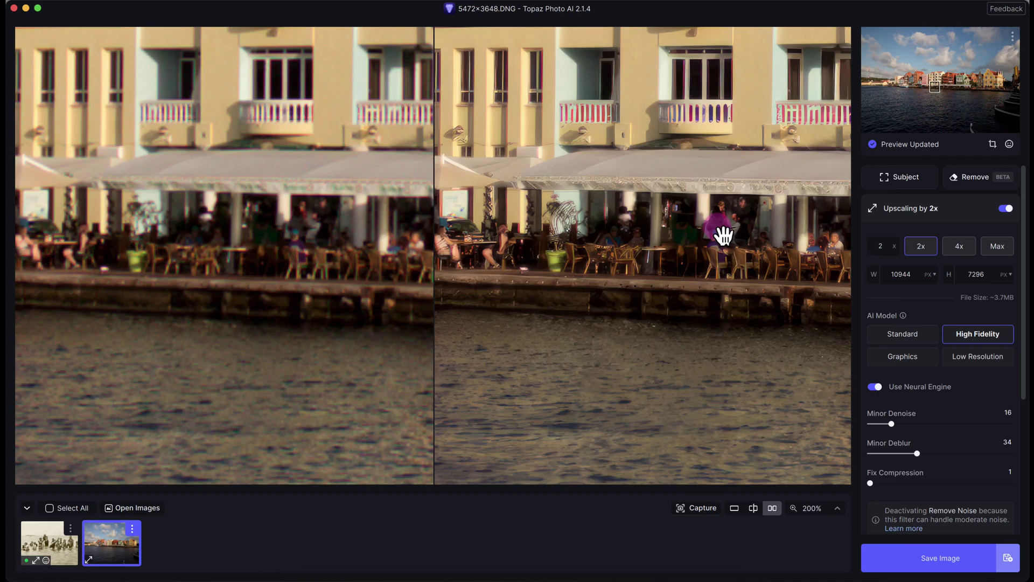
left_click_drag(721, 231, 581, 247)
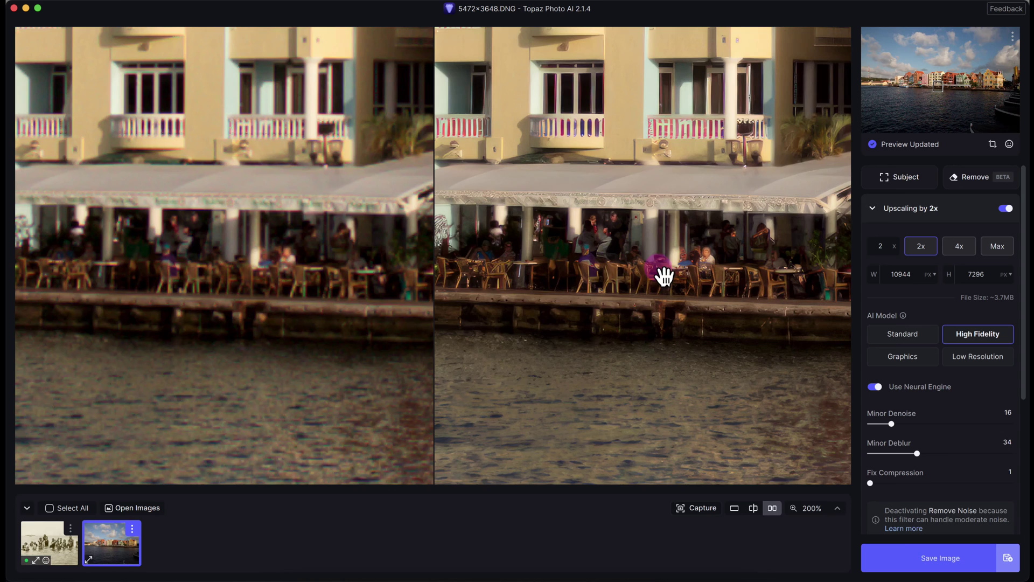
left_click_drag(677, 231, 580, 344)
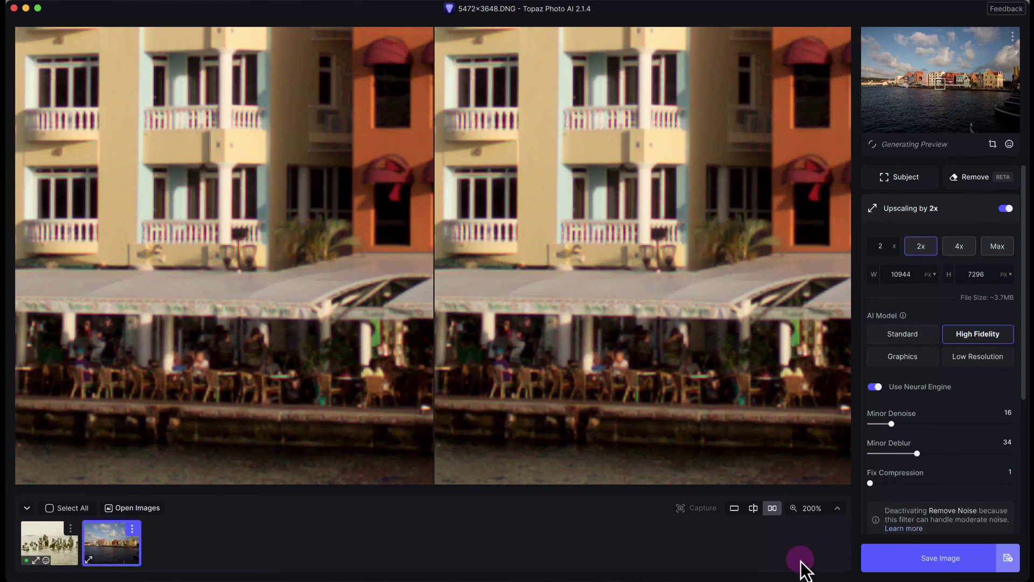
Set the zoom to Fit so the full harbour image appears in both panes.
left_click(816, 518)
left_click(816, 386)
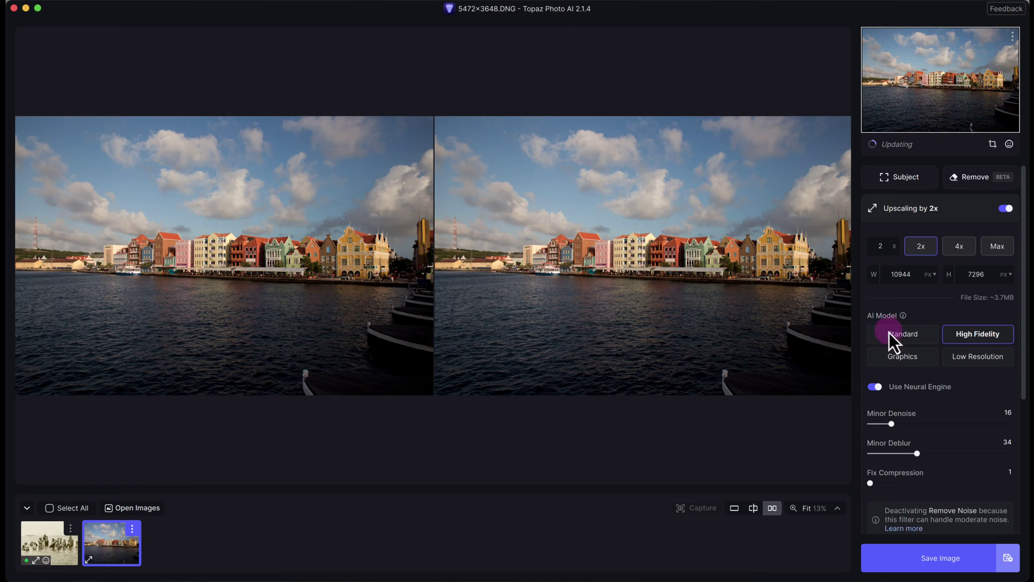
mouse_move(910, 388)
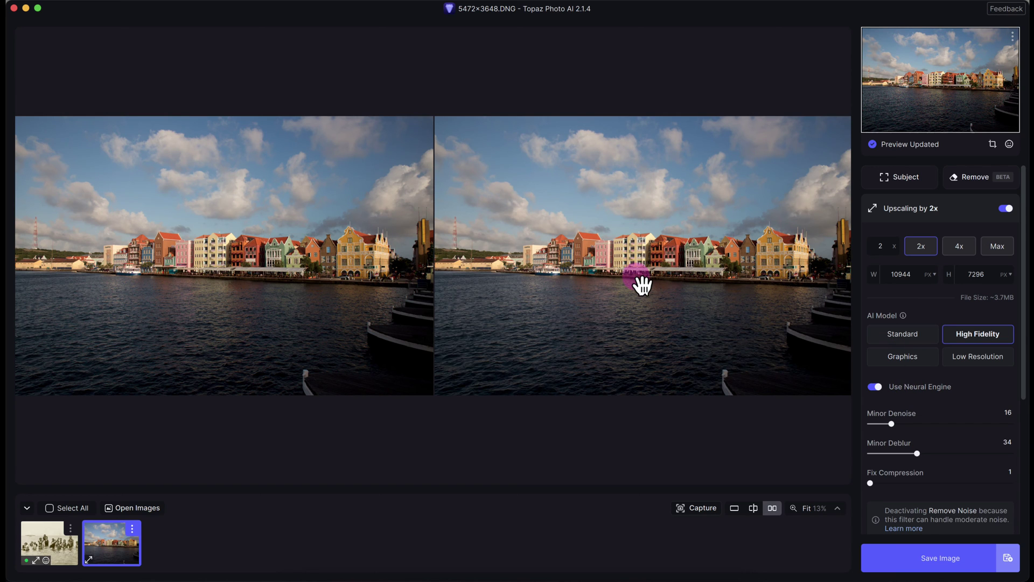
Open 640x375.jpg, auto-upscaled 4x to 2560×1500 with Low Resolution and Recover Faces.
left_click(44, 544)
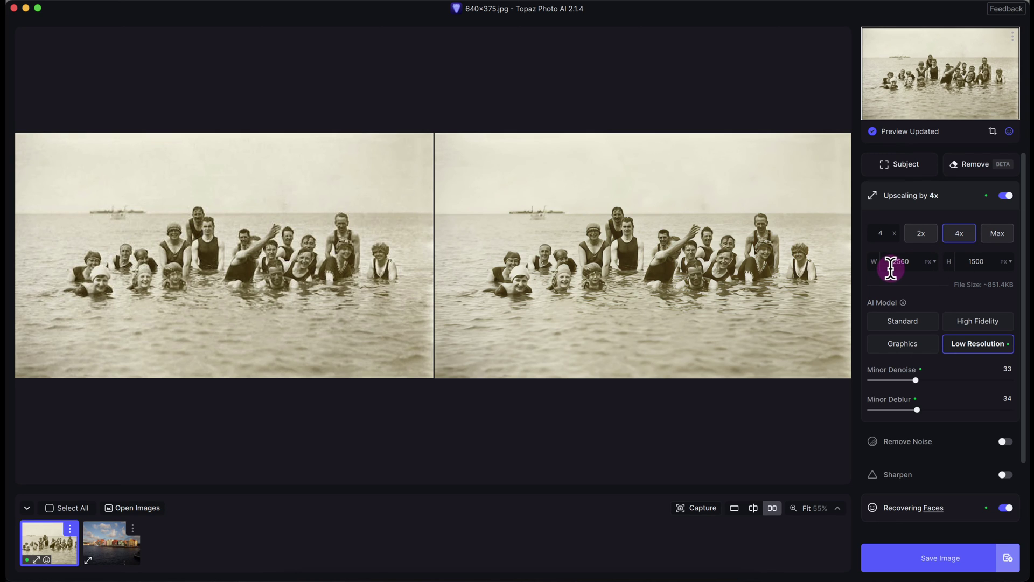
Expand the Recovering Faces settings, showing 16 of 18 faces at strength 80.
left_click(819, 513)
left_click(694, 426)
scroll(929, 428, "down", 3)
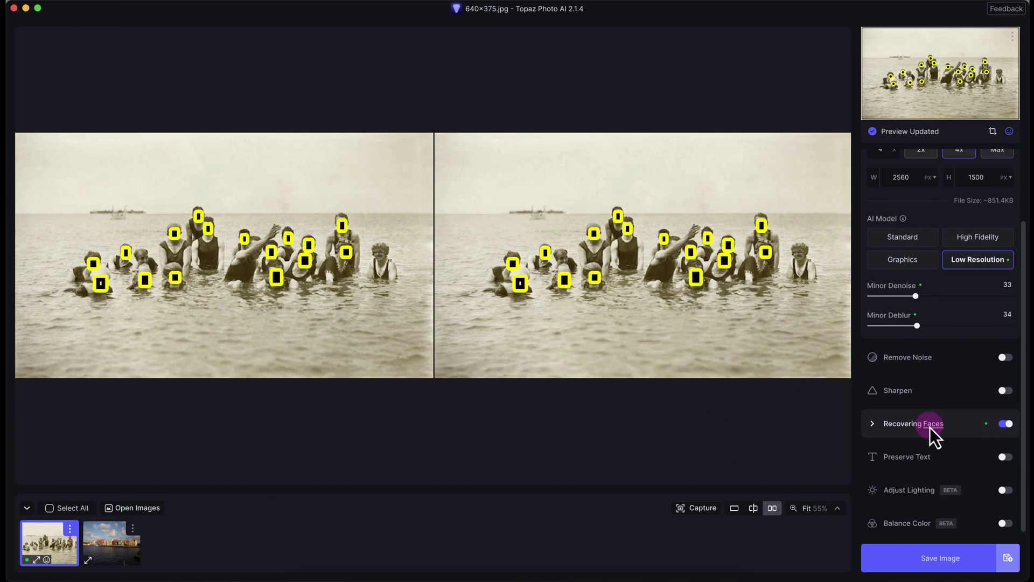
left_click(873, 421)
mouse_move(935, 426)
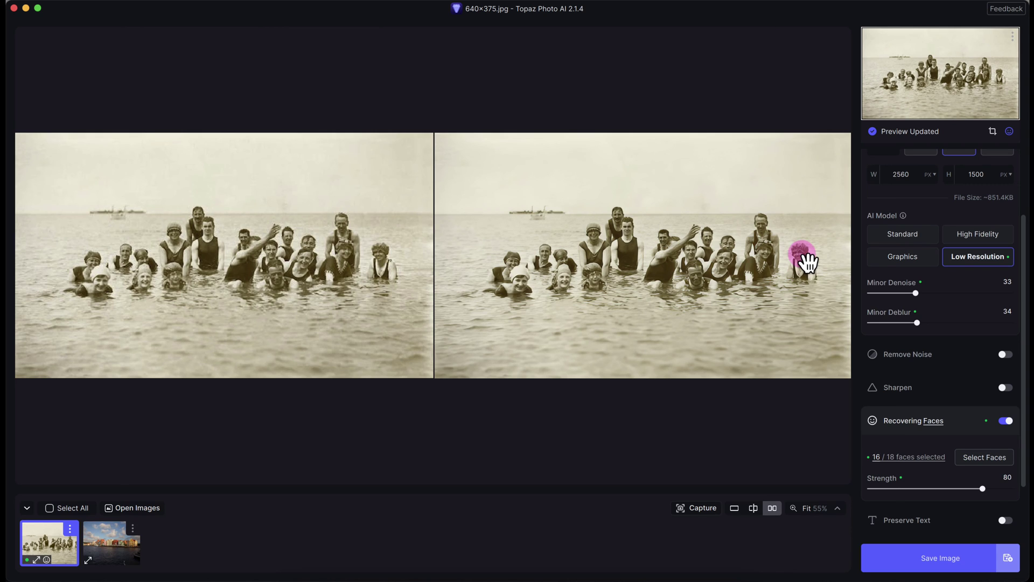
Zoom the preview to 200% and centre it on the central group of bathers.
left_click(803, 508)
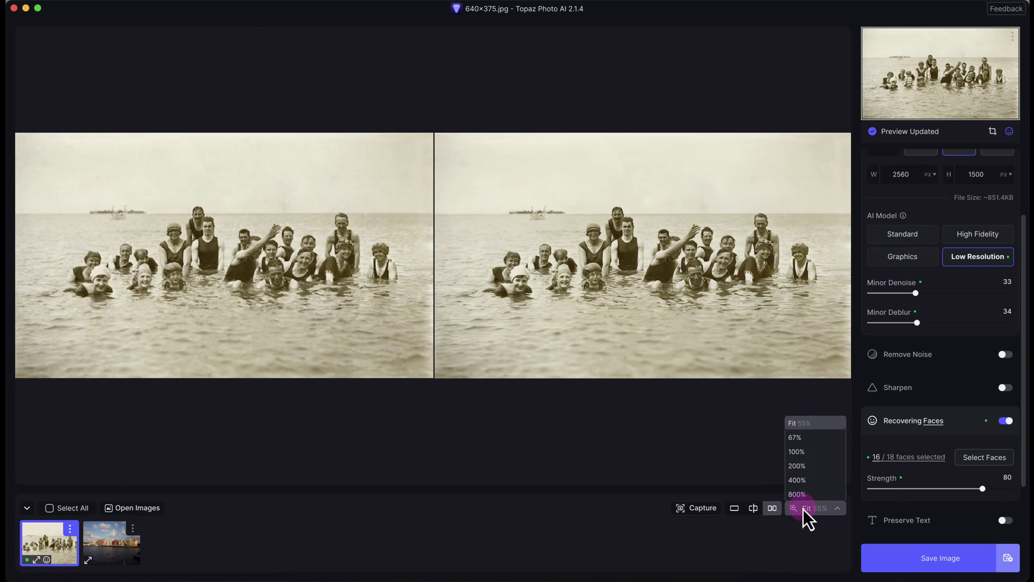
left_click(814, 467)
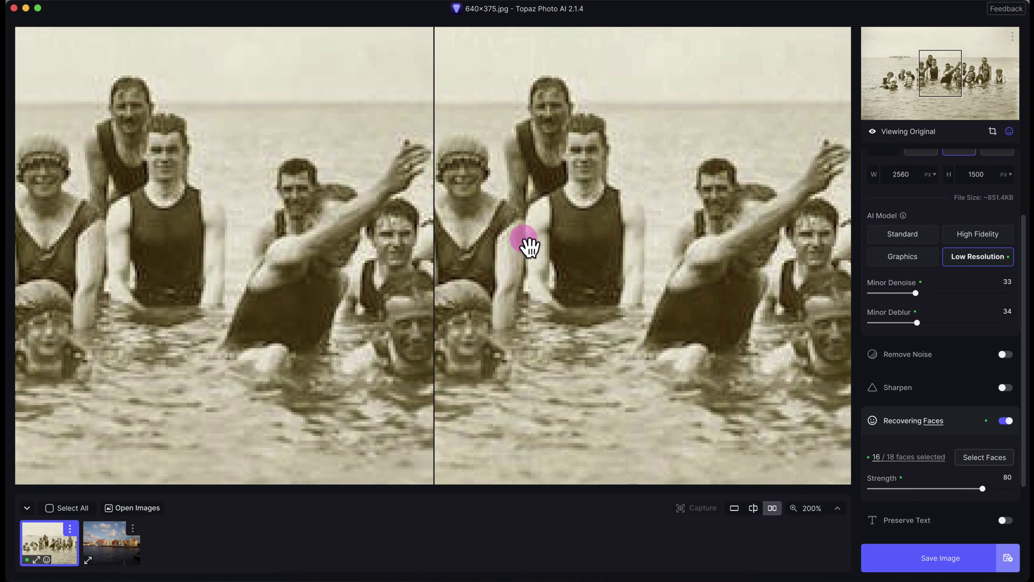
left_click_drag(526, 244, 630, 282)
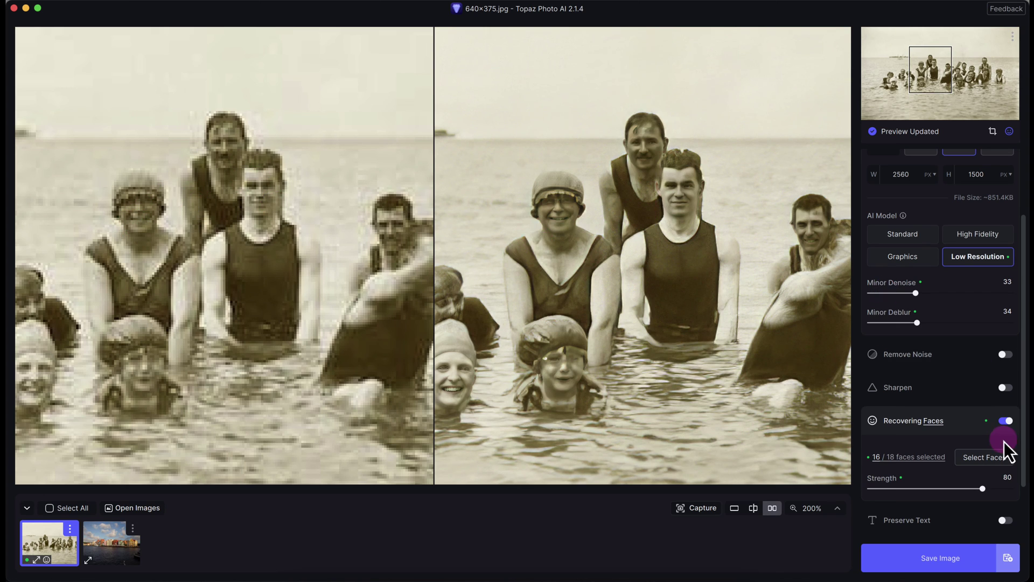
Lower face recovery strength from 80 to 49, then pan across the bathers' faces.
scroll(970, 455, "down", 2)
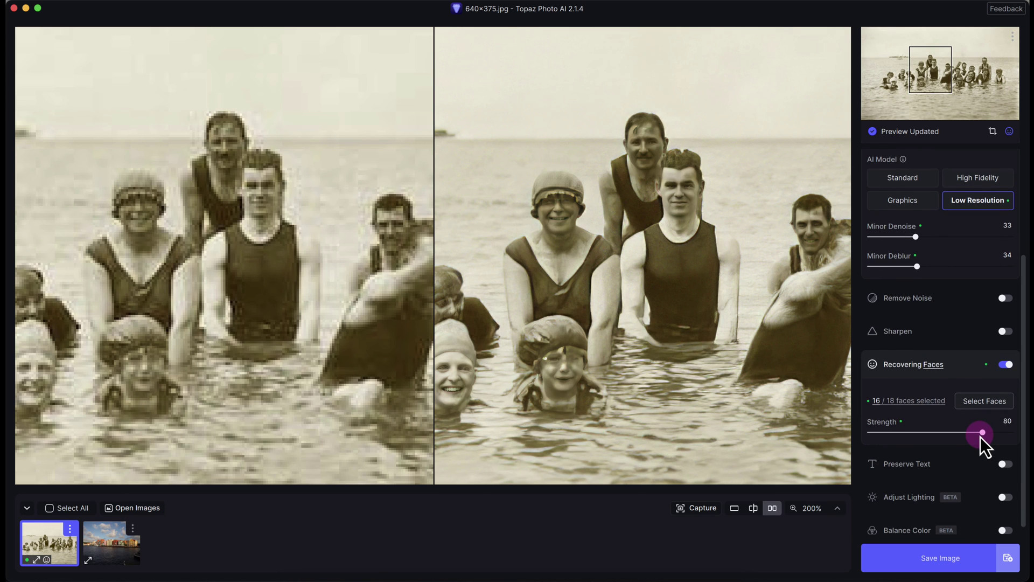
left_click_drag(981, 437, 939, 435)
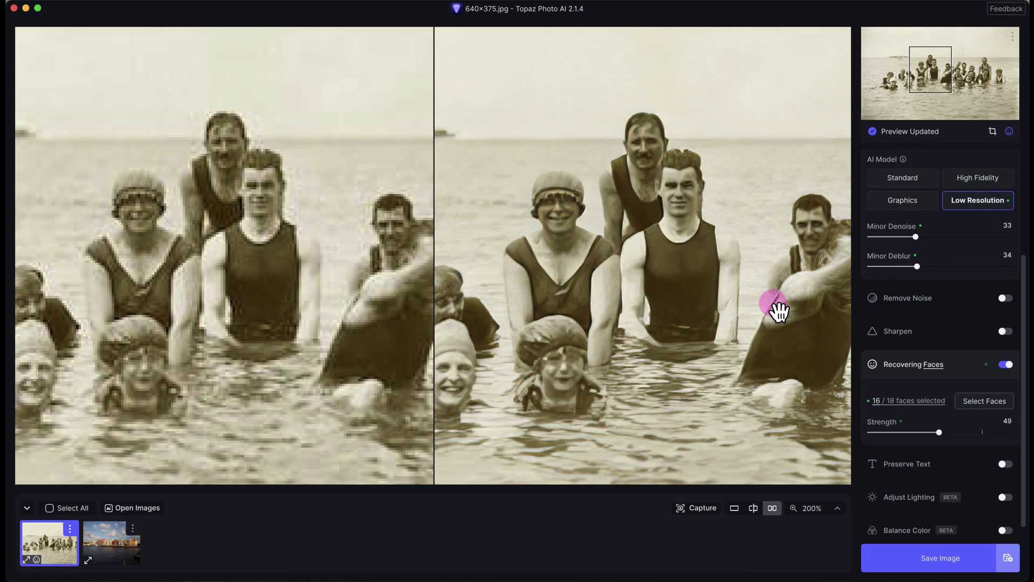
left_click_drag(684, 221, 681, 302)
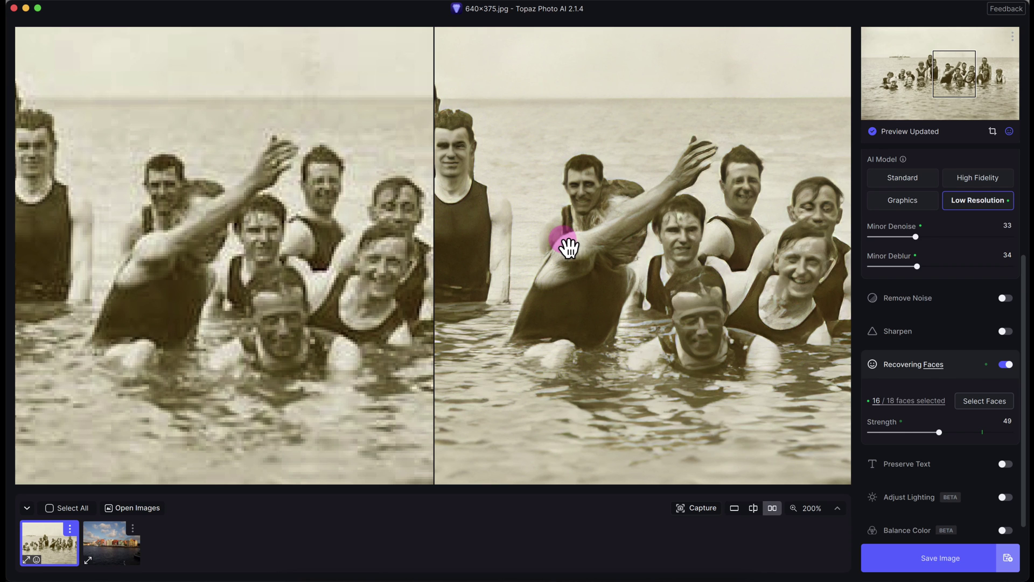
left_click_drag(569, 248, 603, 229)
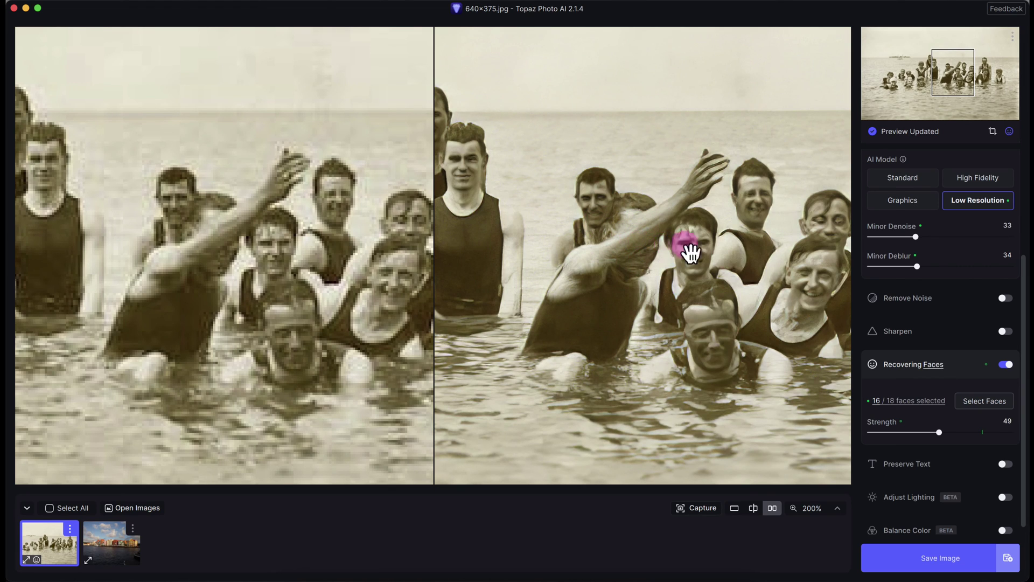
left_click_drag(686, 240, 521, 264)
left_click_drag(709, 250, 591, 261)
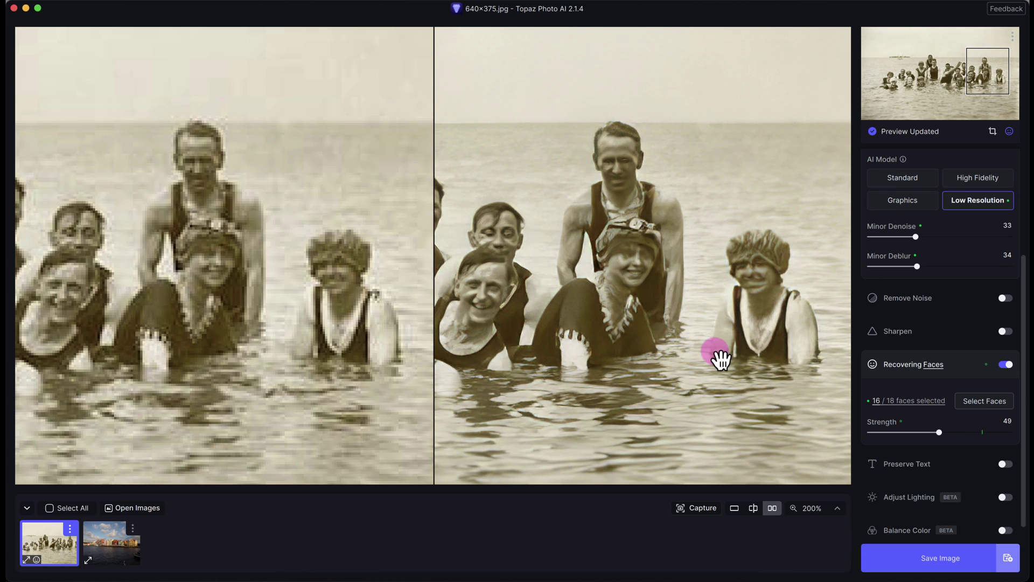
Zoom the preview out to 100% and pan across the group against the original.
left_click(819, 507)
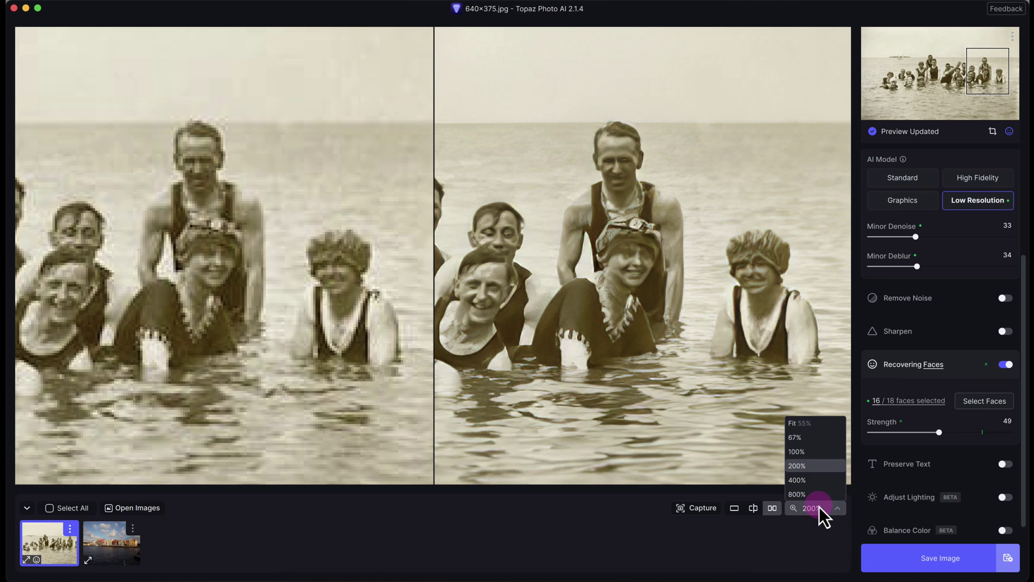
left_click(819, 451)
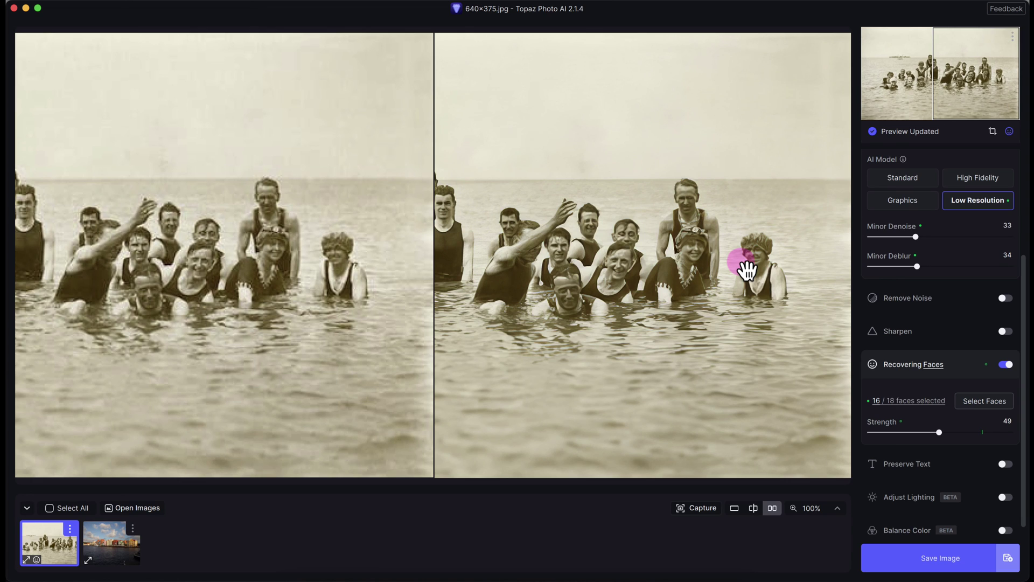
mouse_move(748, 269)
left_mouse_down()
mouse_move(722, 222)
mouse_move(653, 238)
mouse_move(759, 267)
left_mouse_up()
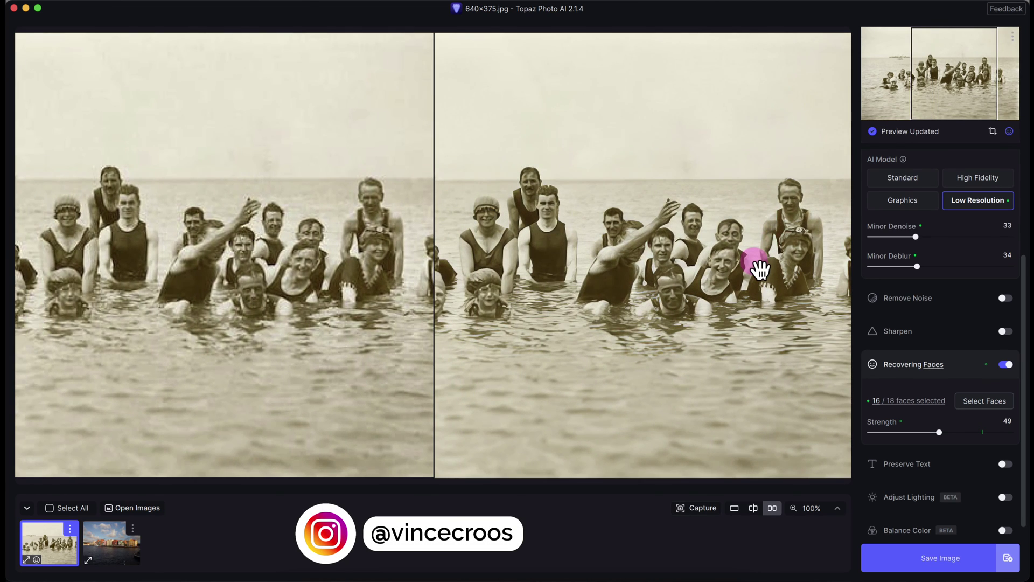